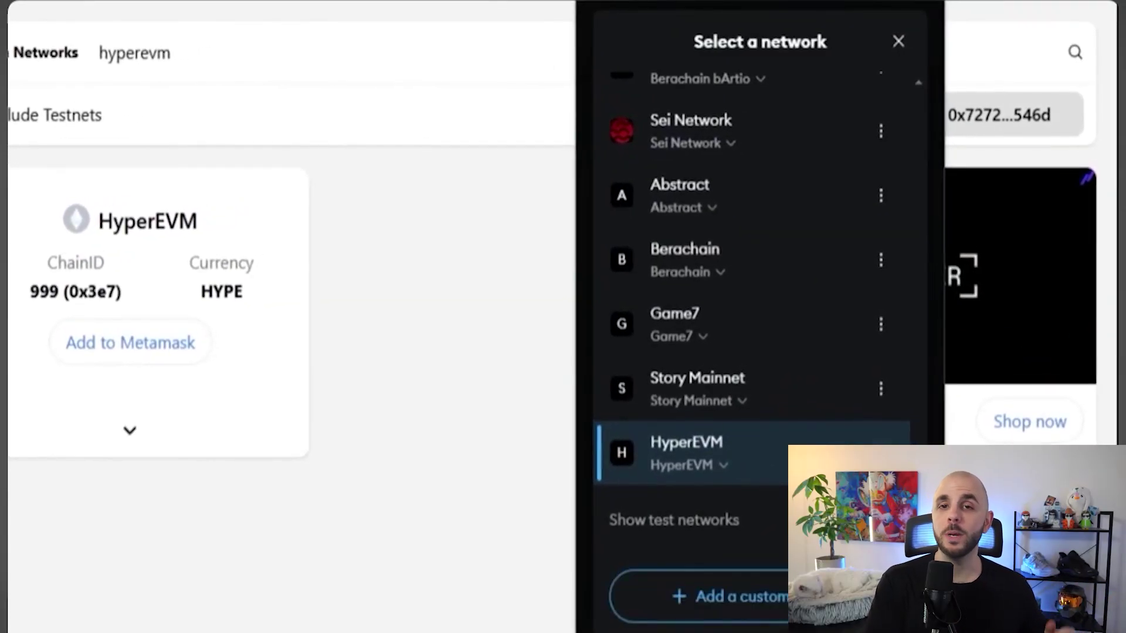
# - Review and save MetaMask's HyperEVM network settings, named HyperEVM with currency HYPE
pyautogui.click(774, 497)
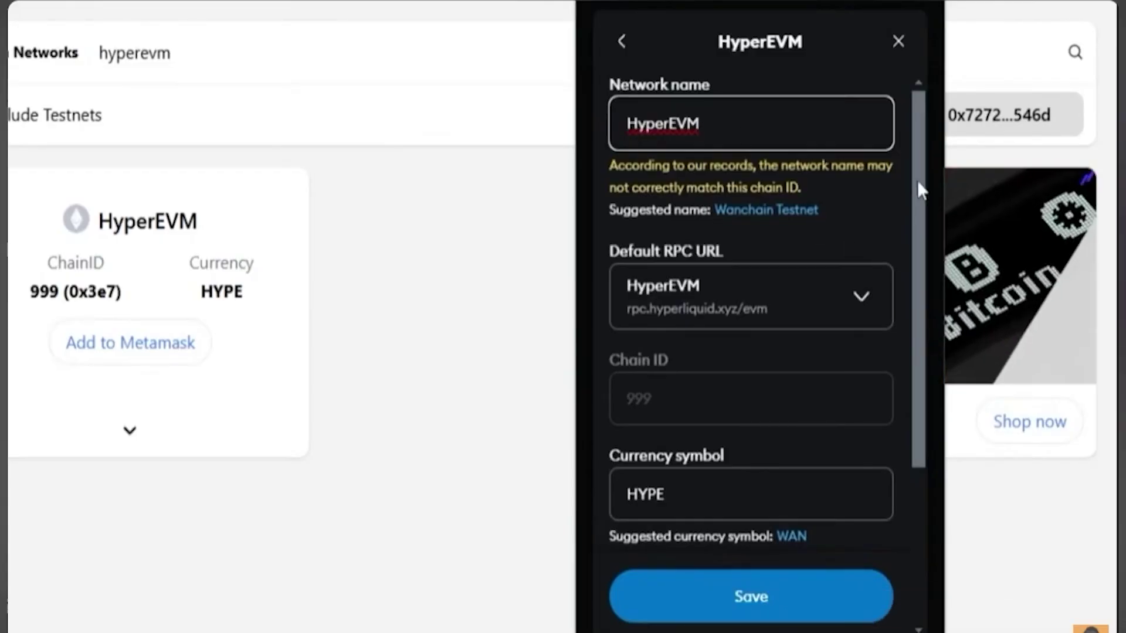
pyautogui.moveTo(919, 189); pyautogui.dragTo(934, 410)
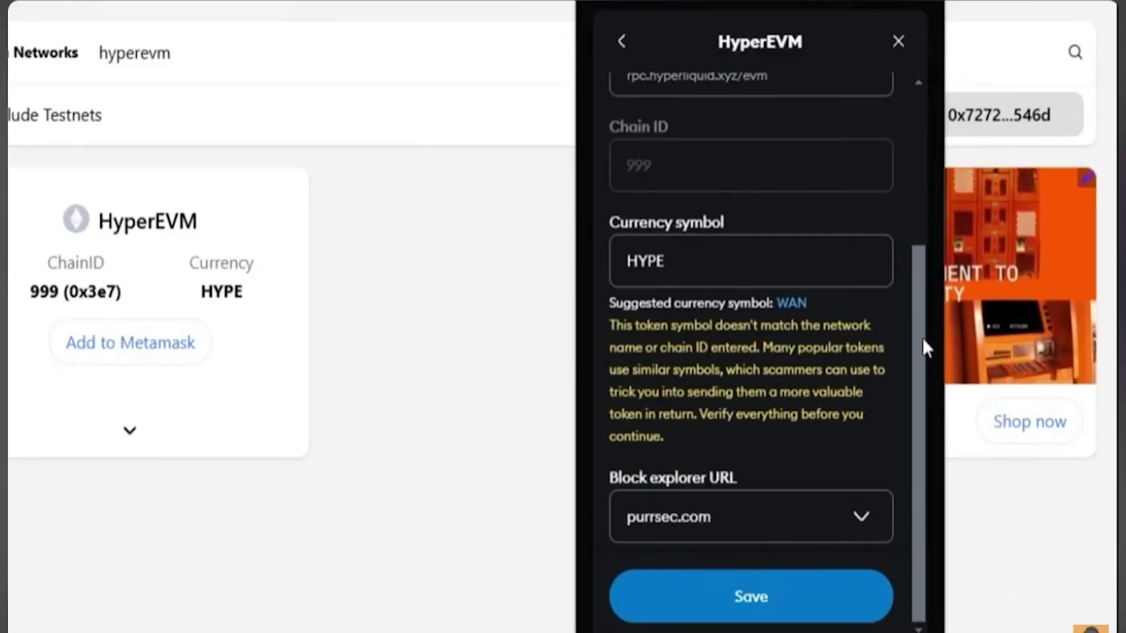
pyautogui.moveTo(923, 340); pyautogui.dragTo(930, 173)
pyautogui.click(765, 604)
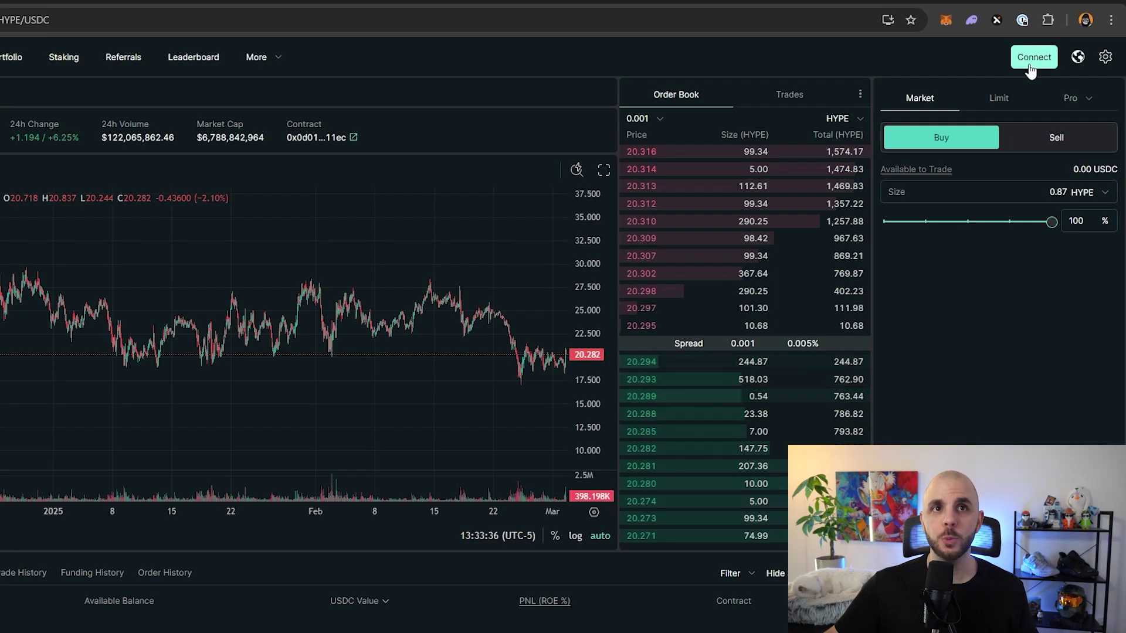
# - Connect MetaMask to Hyperliquid, accept the cookie policy and sign the connection request
pyautogui.click(1037, 63)
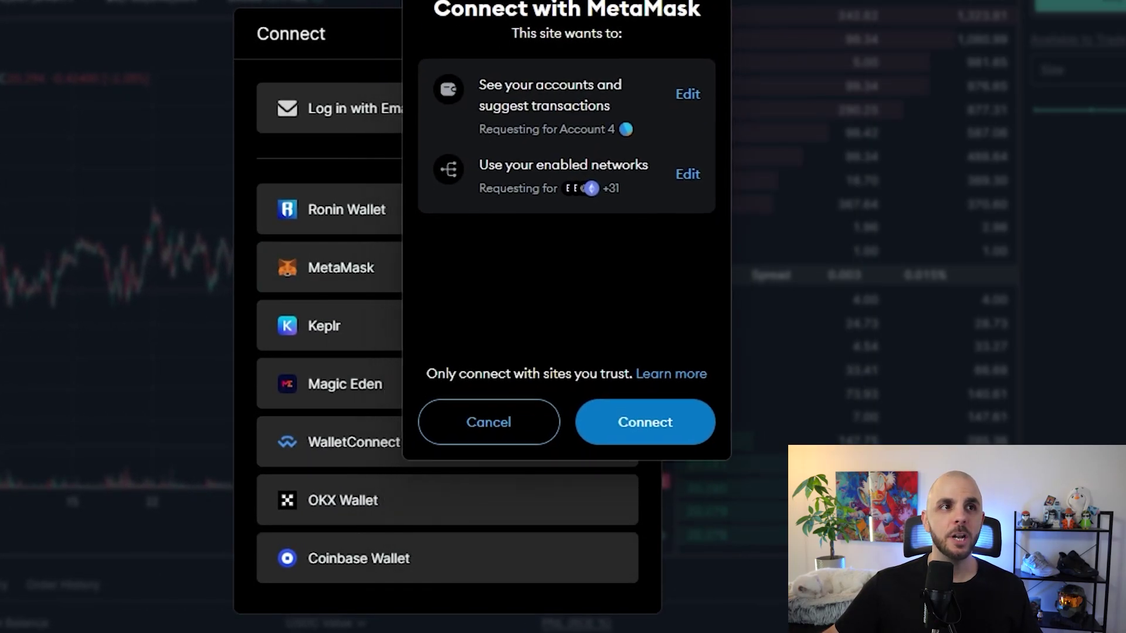
pyautogui.click(707, 412)
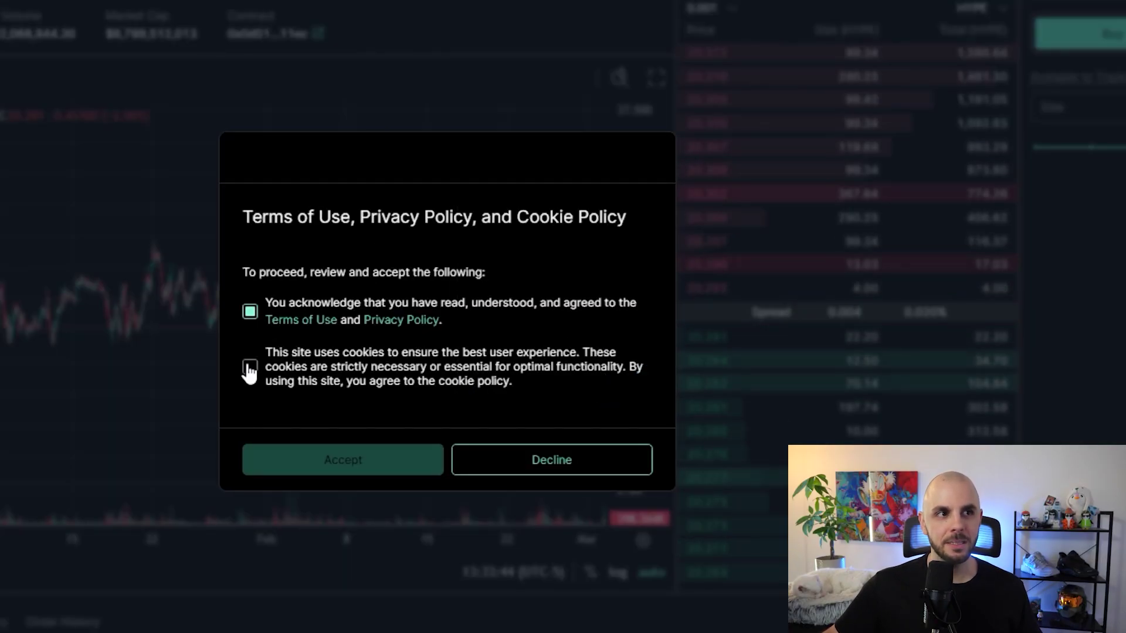
pyautogui.click(250, 367)
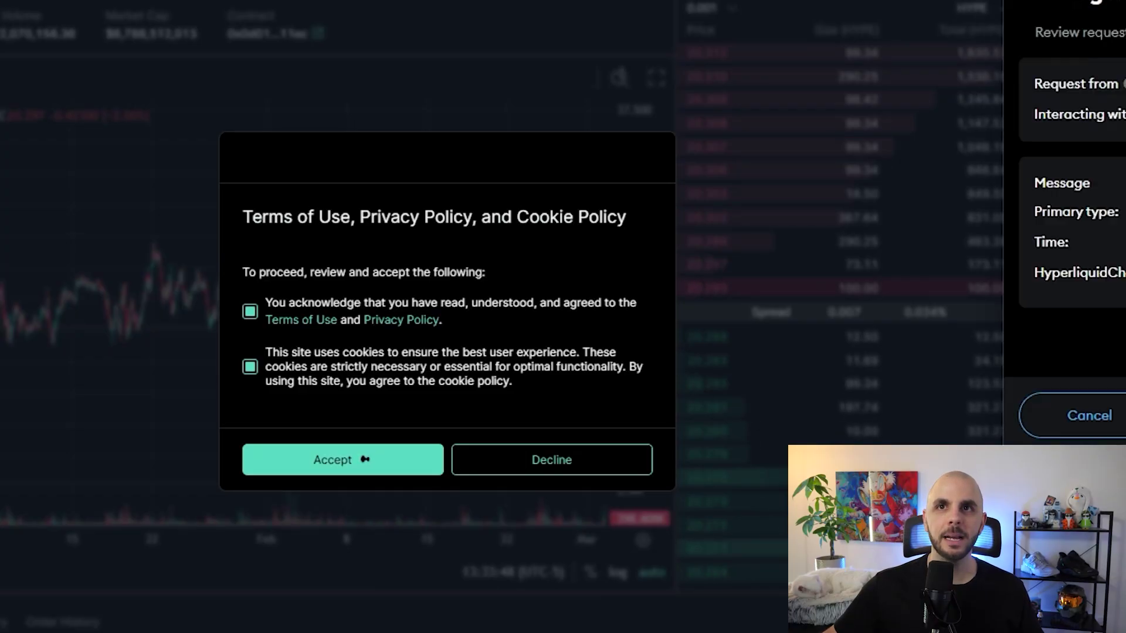
pyautogui.click(669, 437)
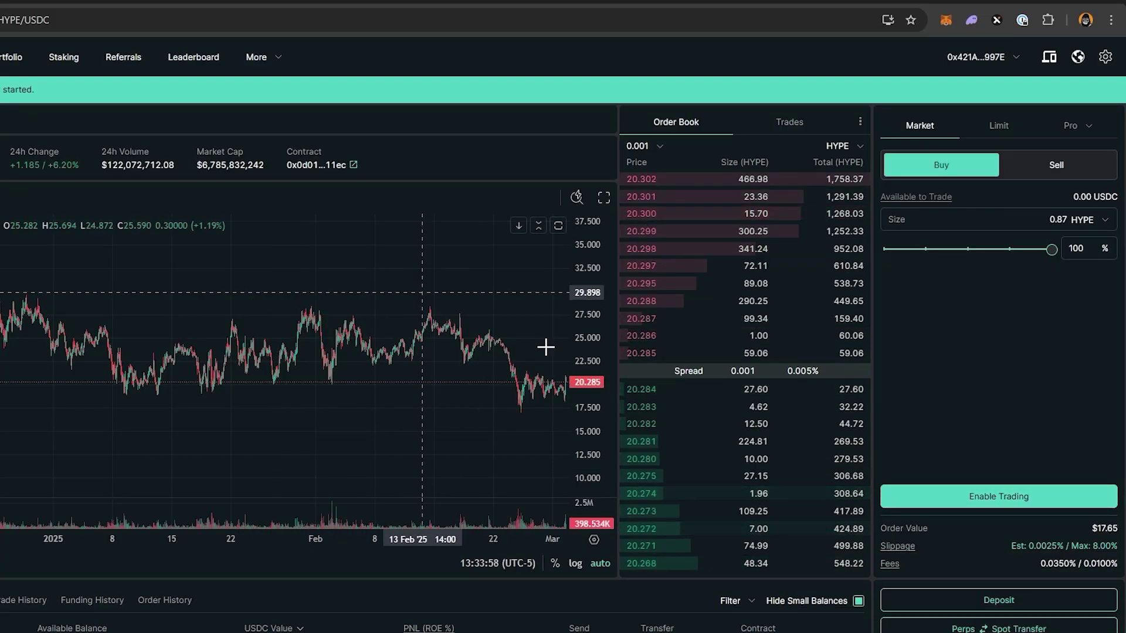
# - Enable trading for the connected wallet, then close the Arbitrum USDC deposit window without depositing
pyautogui.click(988, 501)
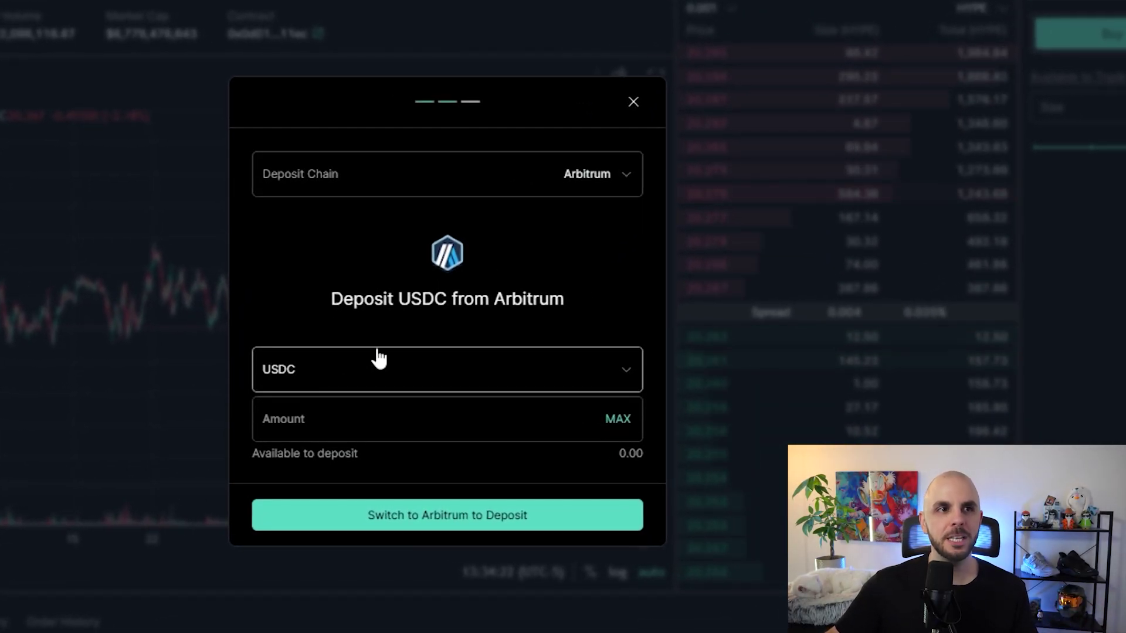
pyautogui.click(634, 105)
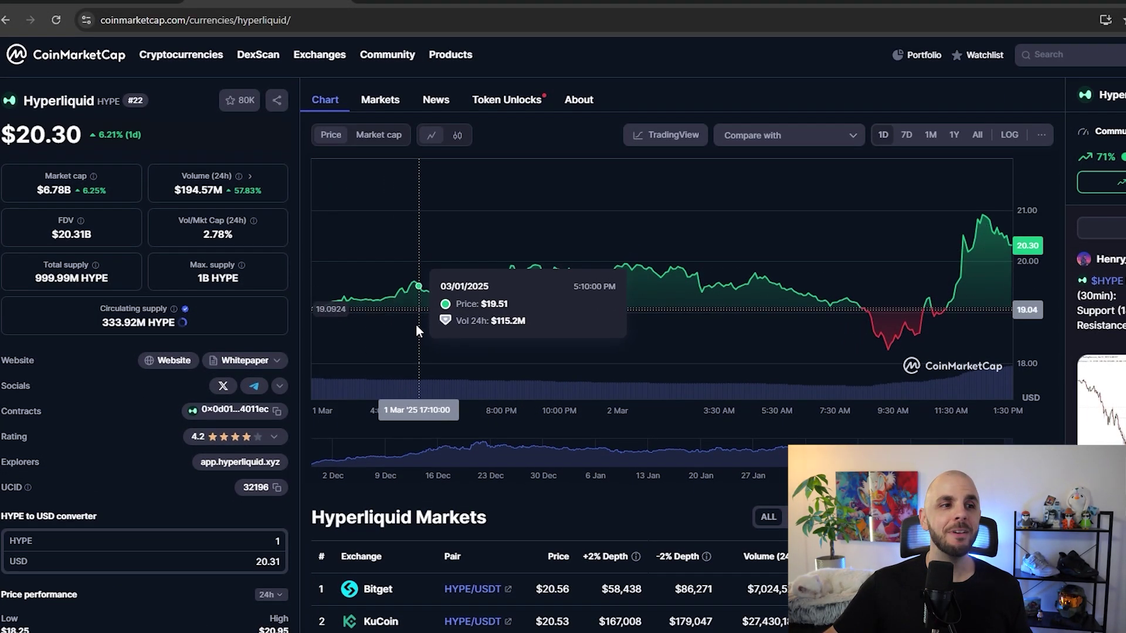
# - Scroll through CoinMarketCap's Hyperliquid Markets table to browse HYPE exchanges like Bitget, KuCoin and Gate.io
pyautogui.scroll(-5, 417, 321)
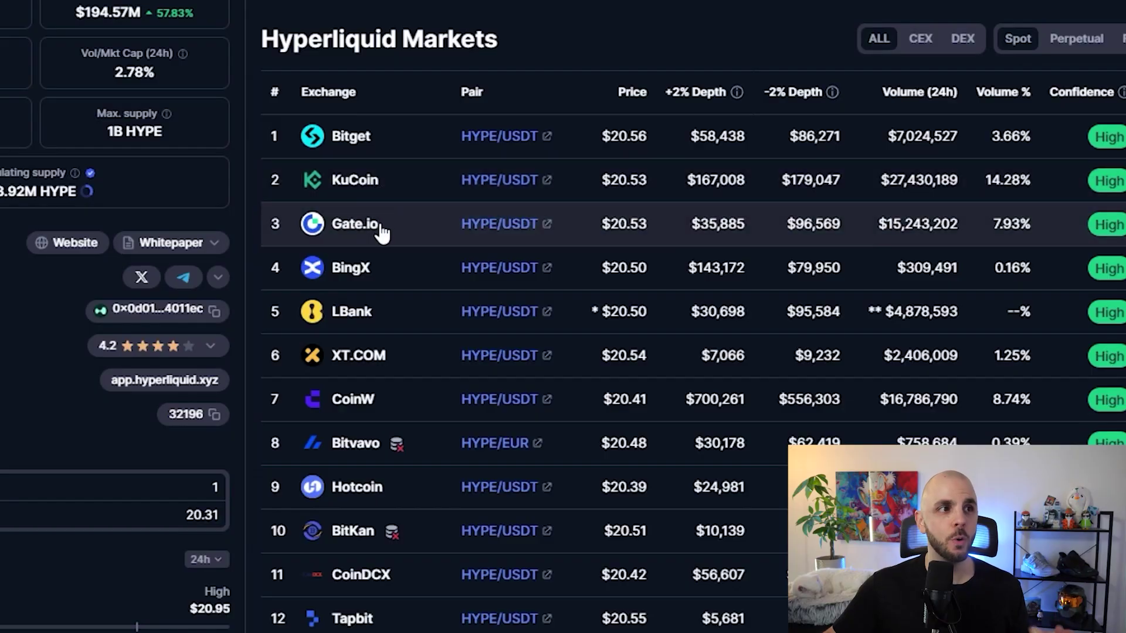
pyautogui.scroll(-10, 377, 258)
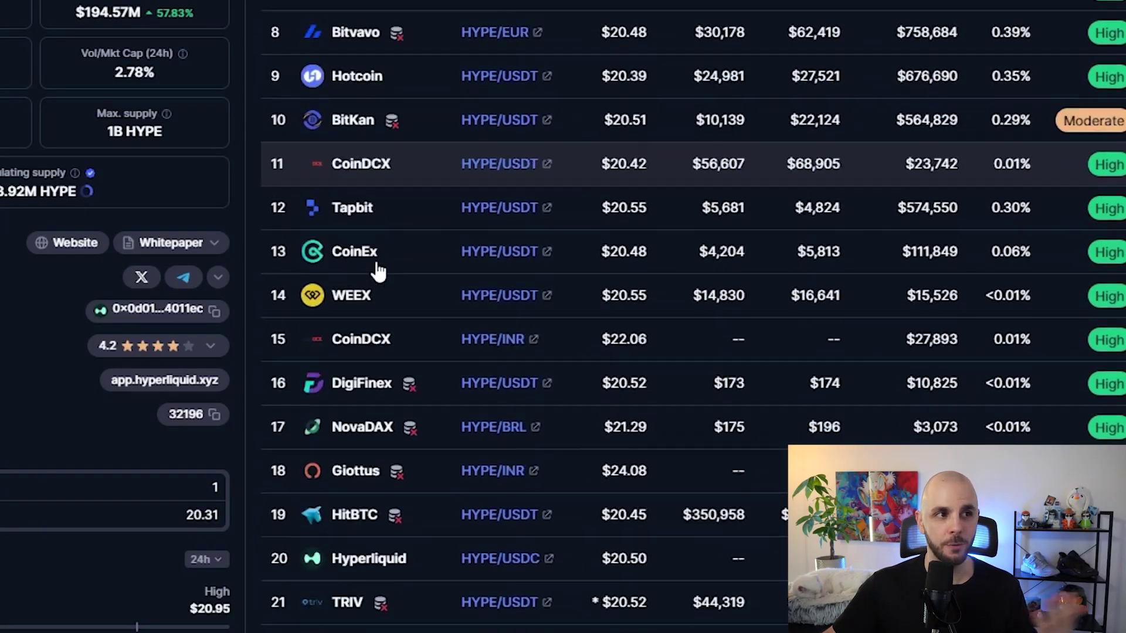
pyautogui.scroll(6, 374, 247)
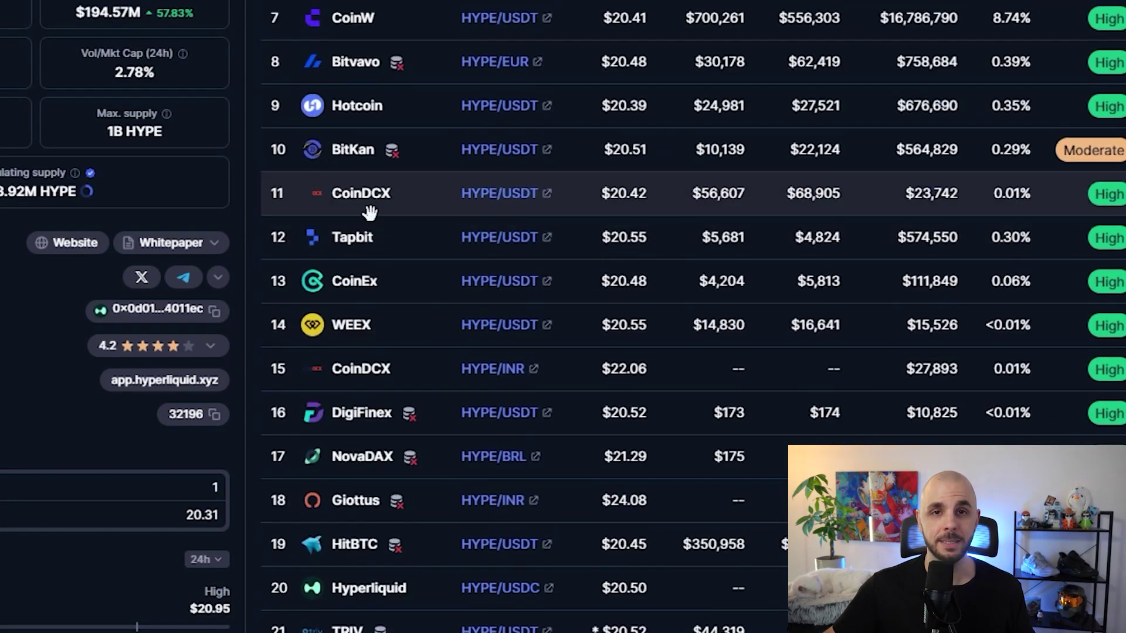
pyautogui.scroll(6, 369, 211)
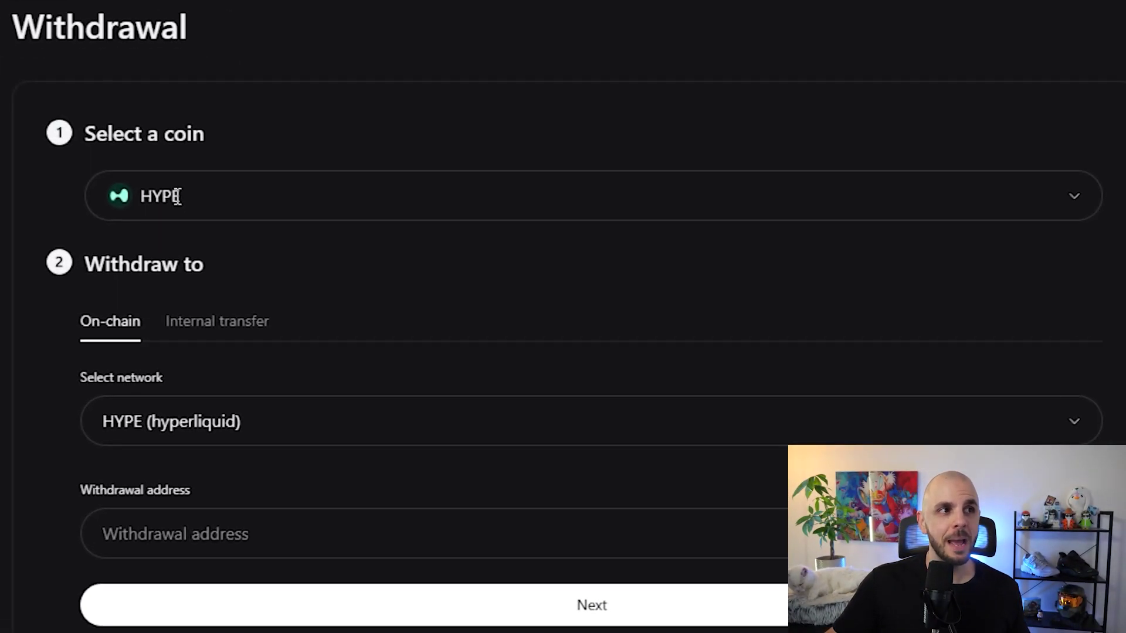
# - Choose HYPE (hyperliquid) as the on-chain network for the Bitget HYPE withdrawal
pyautogui.click(231, 426)
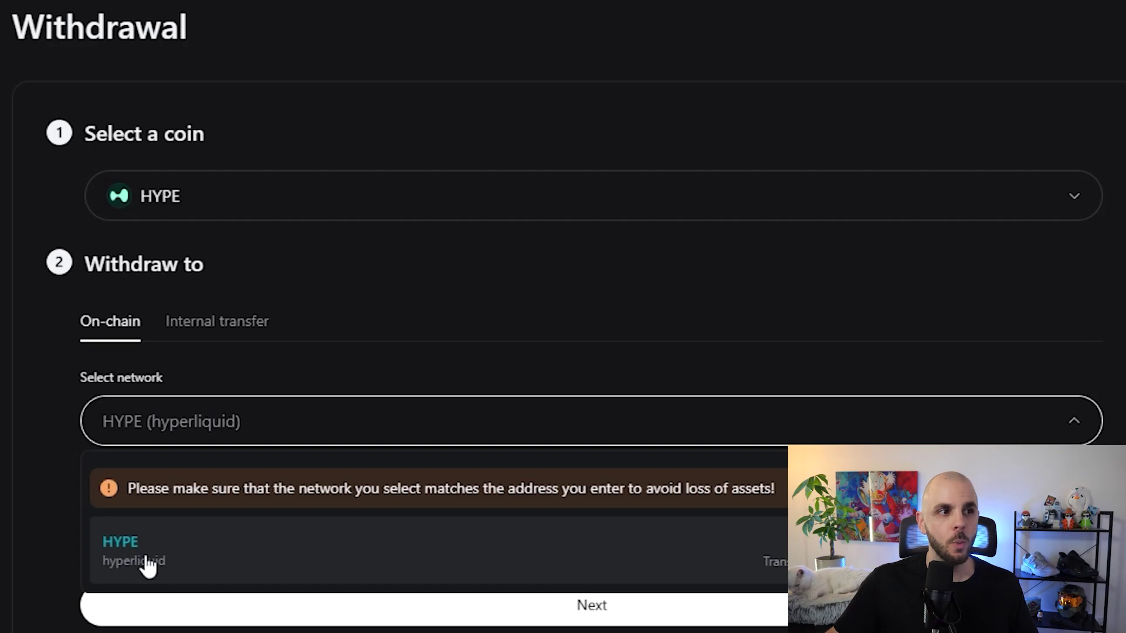
pyautogui.click(149, 566)
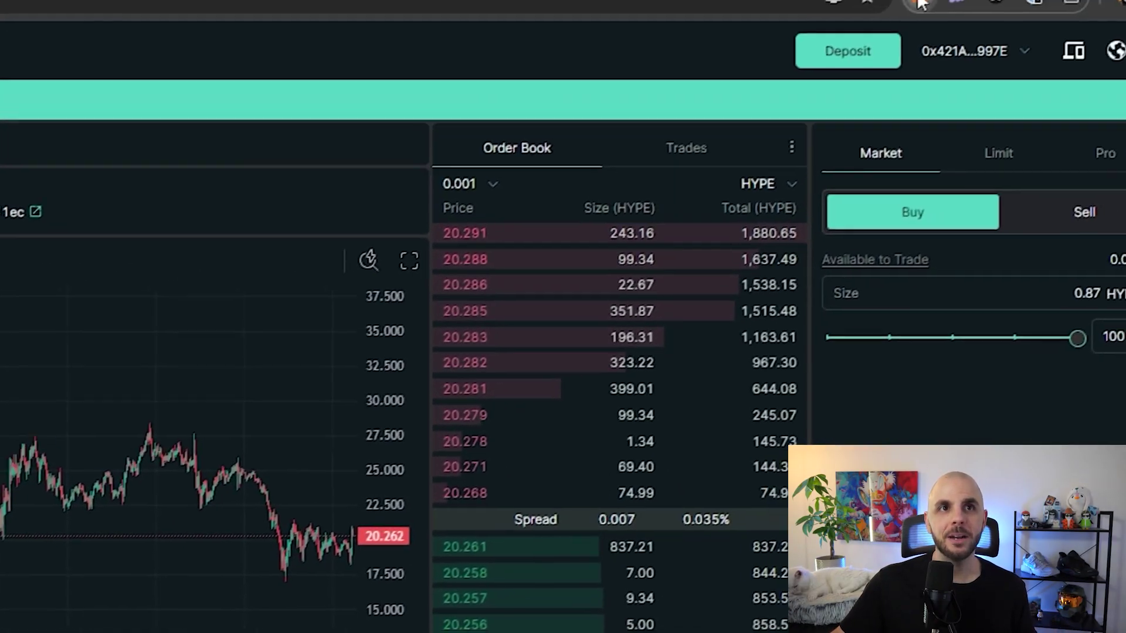
# - Copy the MetaMask account's wallet address from the extension popup
pyautogui.click(868, 13)
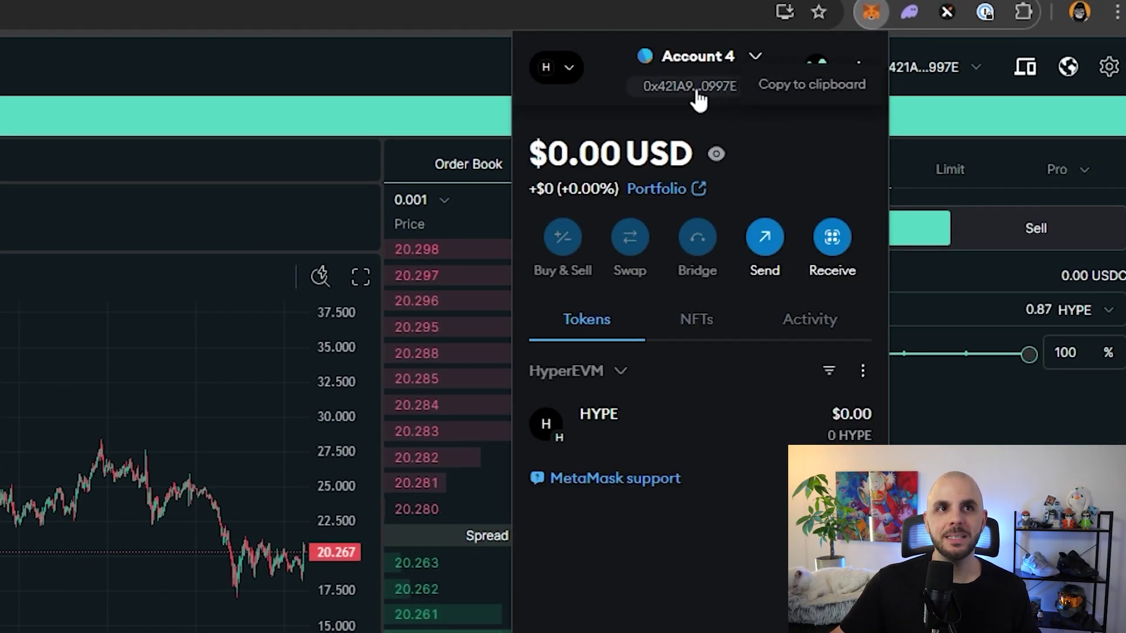
pyautogui.click(516, 72)
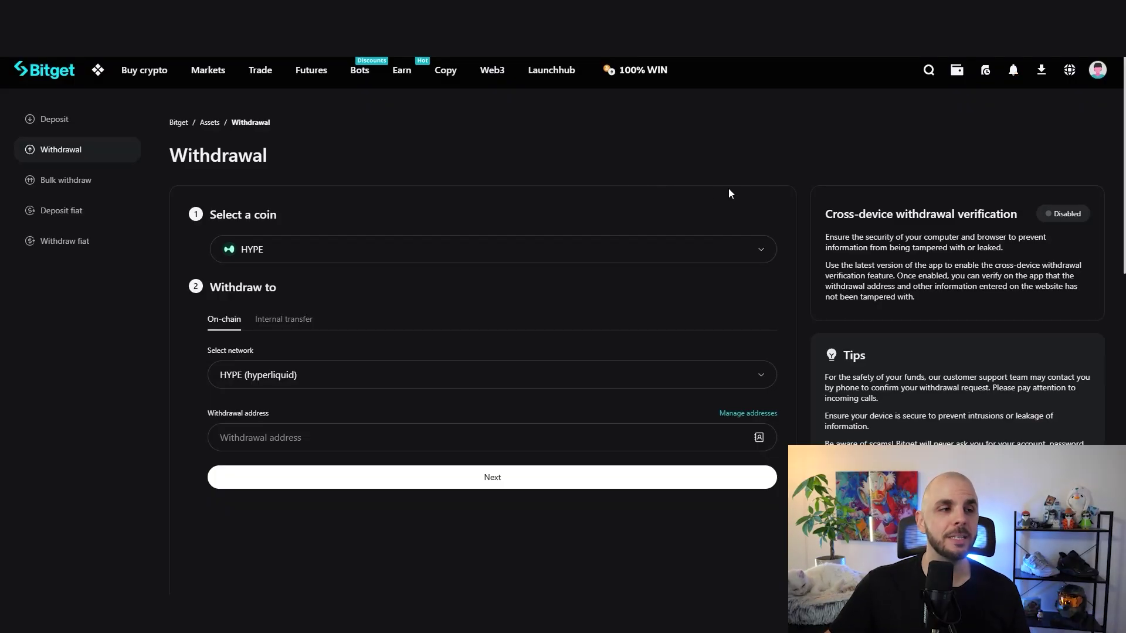
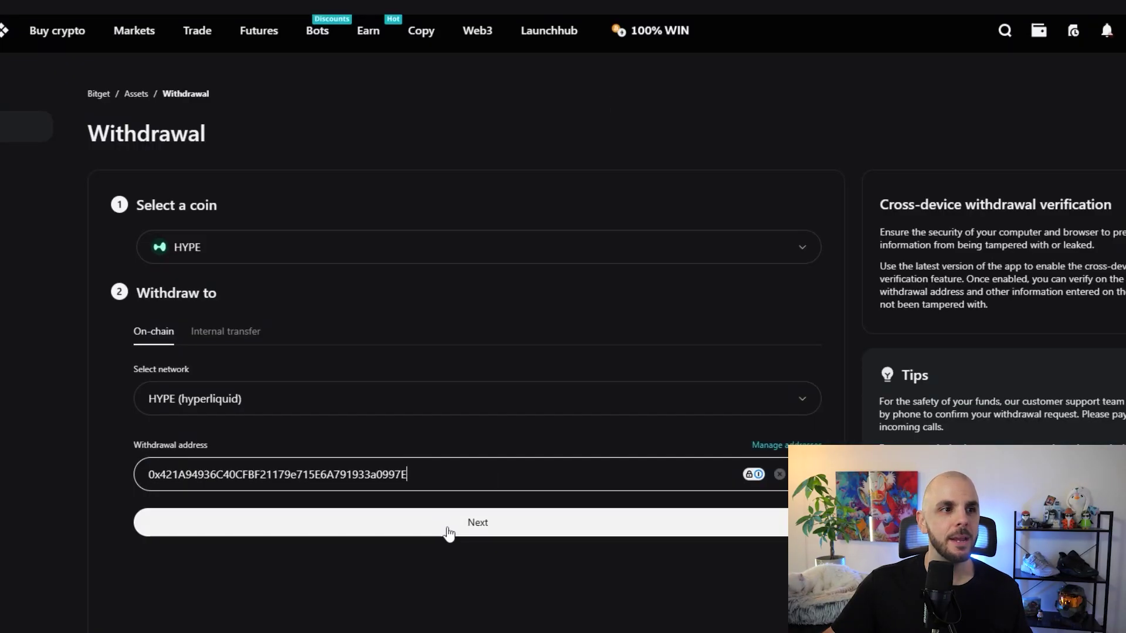
# - Withdraw the full 6.71827 HYPE from Bitget to the pasted MetaMask address
pyautogui.click(464, 529)
pyautogui.scroll(-3, 461, 523)
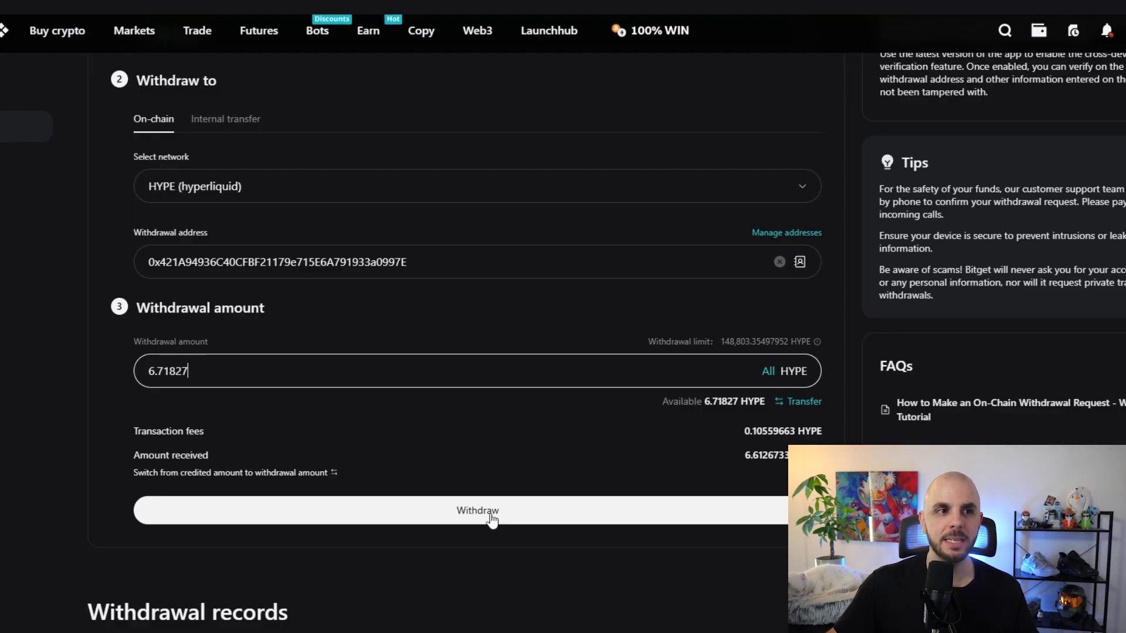
pyautogui.click(492, 519)
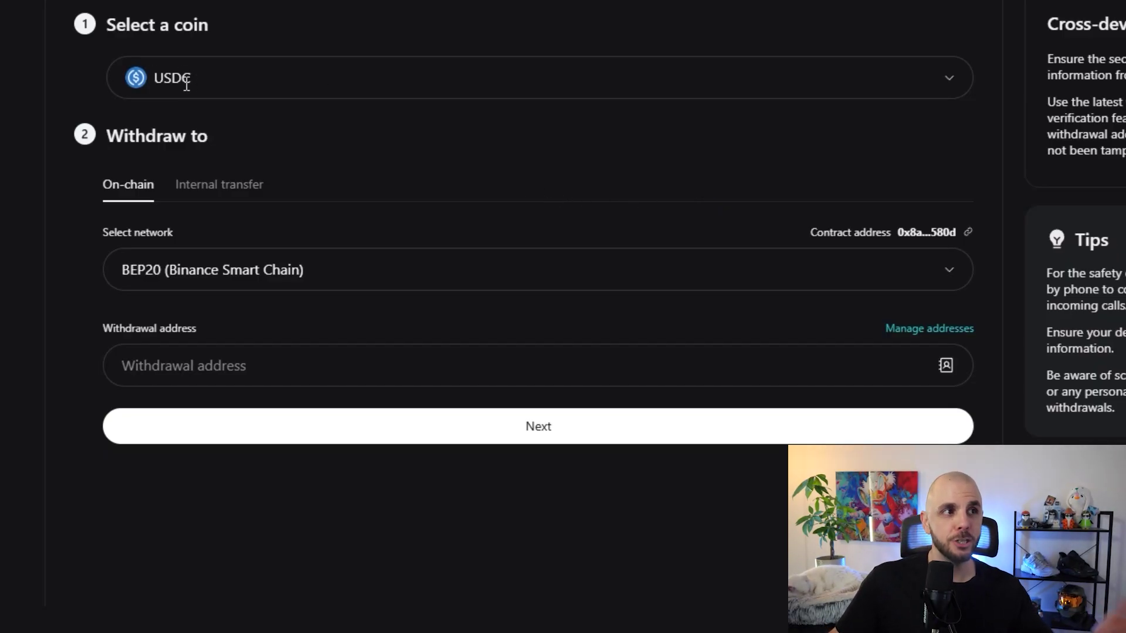
# - List USDC's withdrawal networks, including BEP20, Optimism, Polygon, ERC20 and ArbitrumOne
pyautogui.click(299, 270)
pyautogui.scroll(-5, 289, 419)
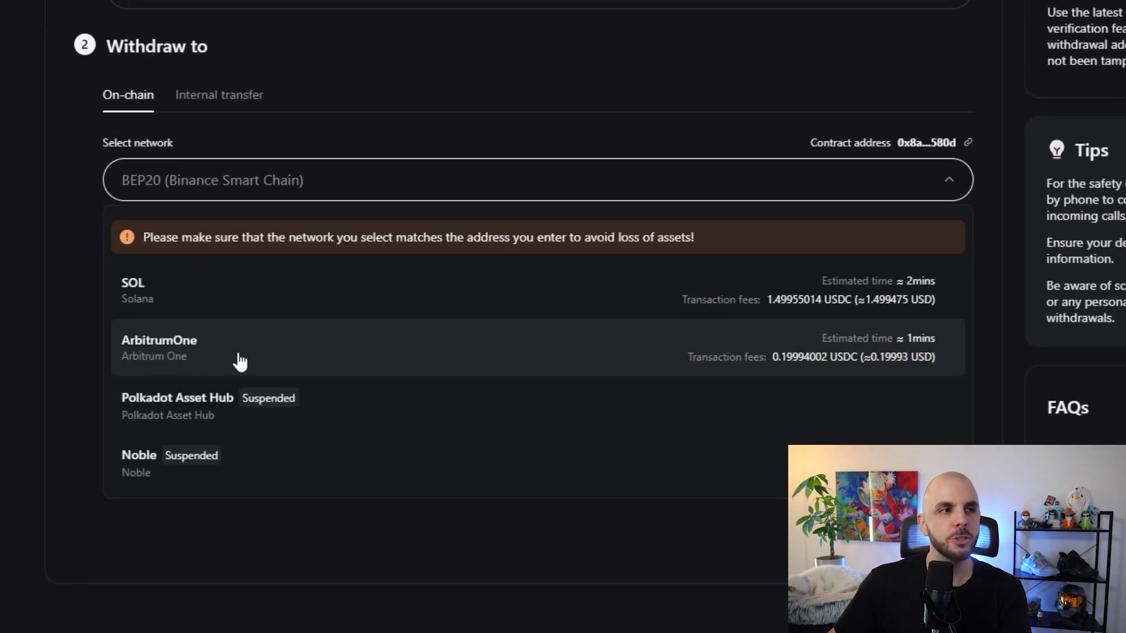
# - Choose ArbitrumOne as the USDC withdrawal network
pyautogui.click(253, 356)
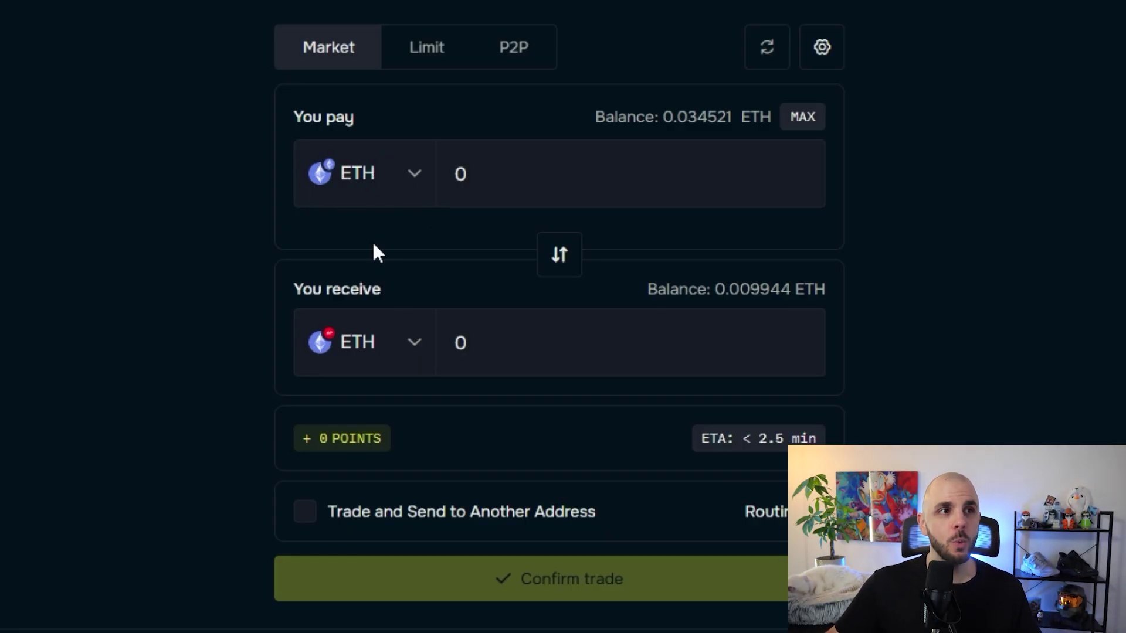
# - Set the swap's receive token to USDC on the Arbitrum chain
pyautogui.click(380, 375)
pyautogui.click(405, 177)
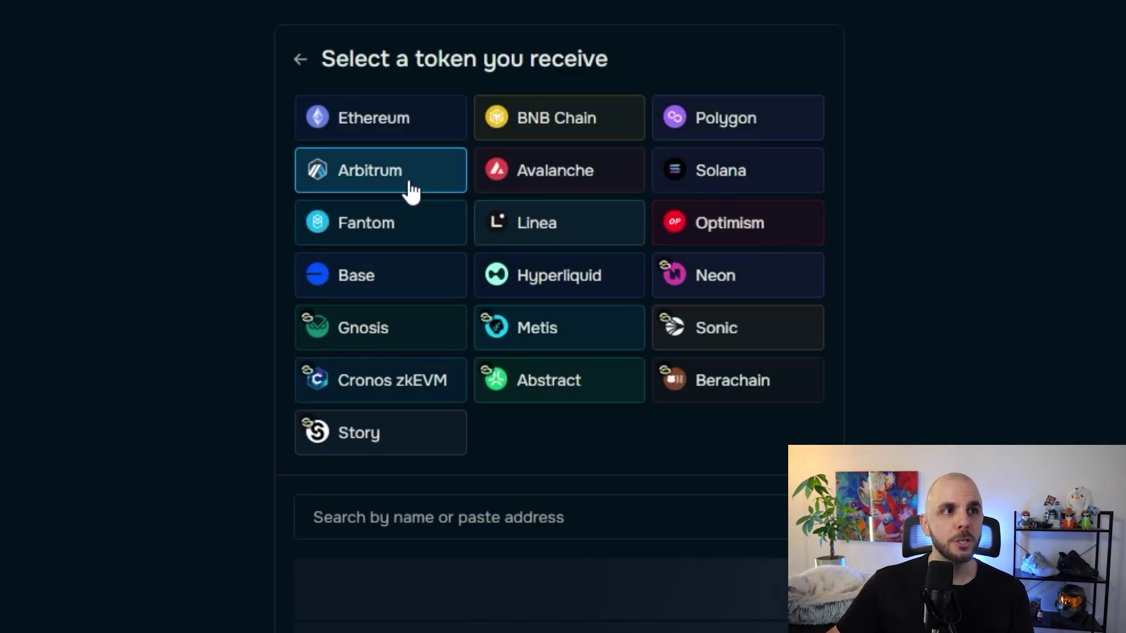
pyautogui.scroll(-1, 563, 598)
pyautogui.scroll(-3, 563, 598)
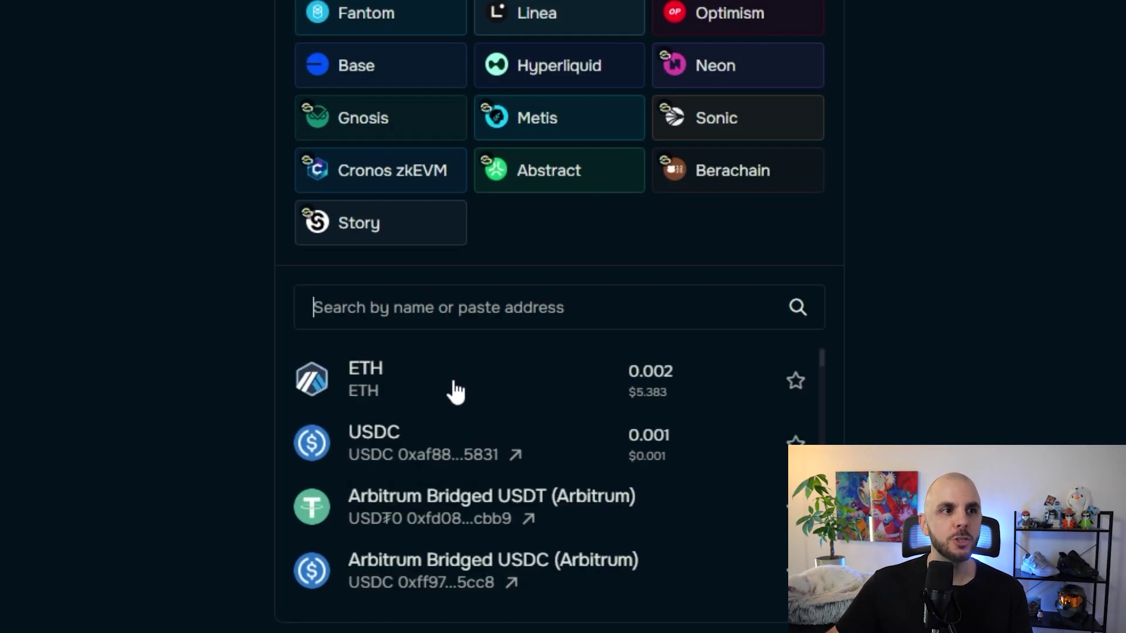
pyautogui.click(437, 446)
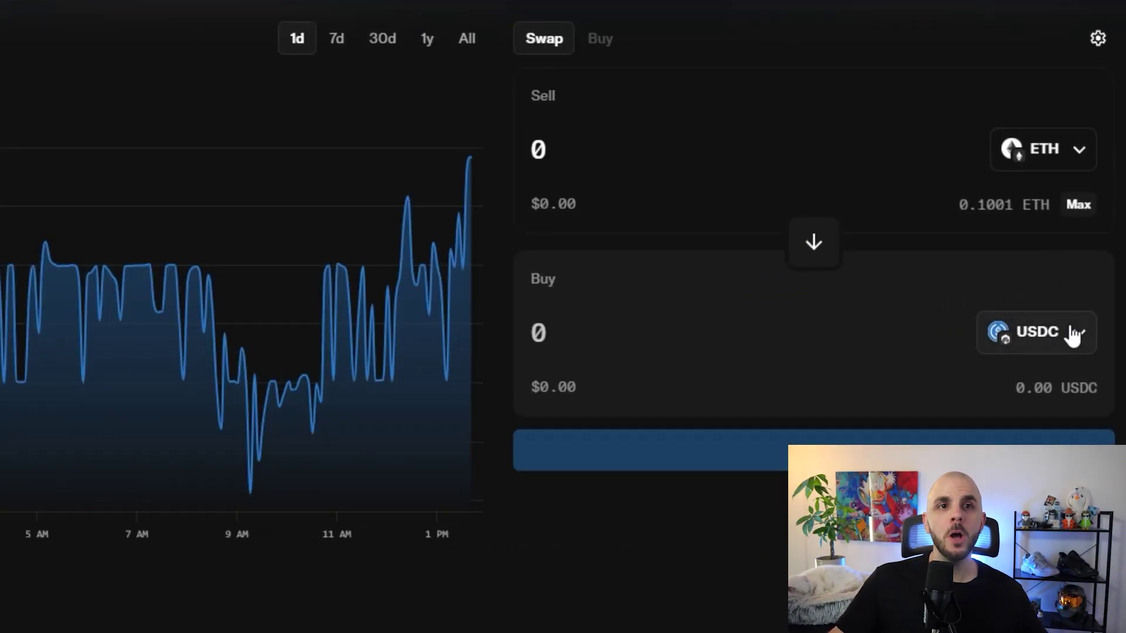
# - Swap 0.05 ETH for USDC in OpenSea and approve the swap in MetaMask
pyautogui.click(1072, 334)
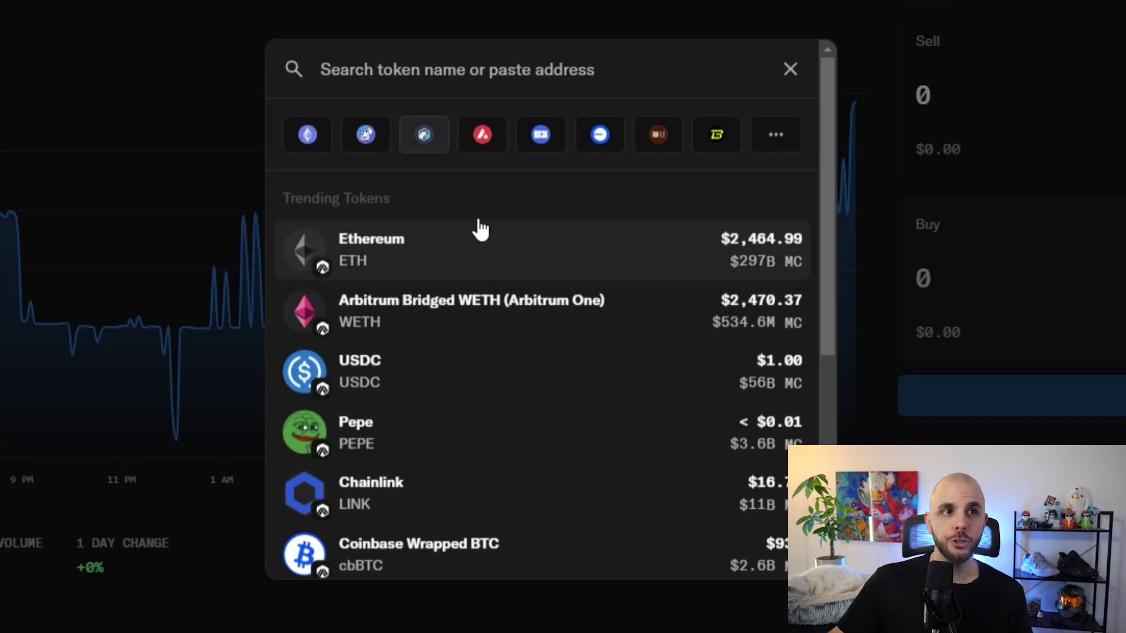
pyautogui.click(441, 367)
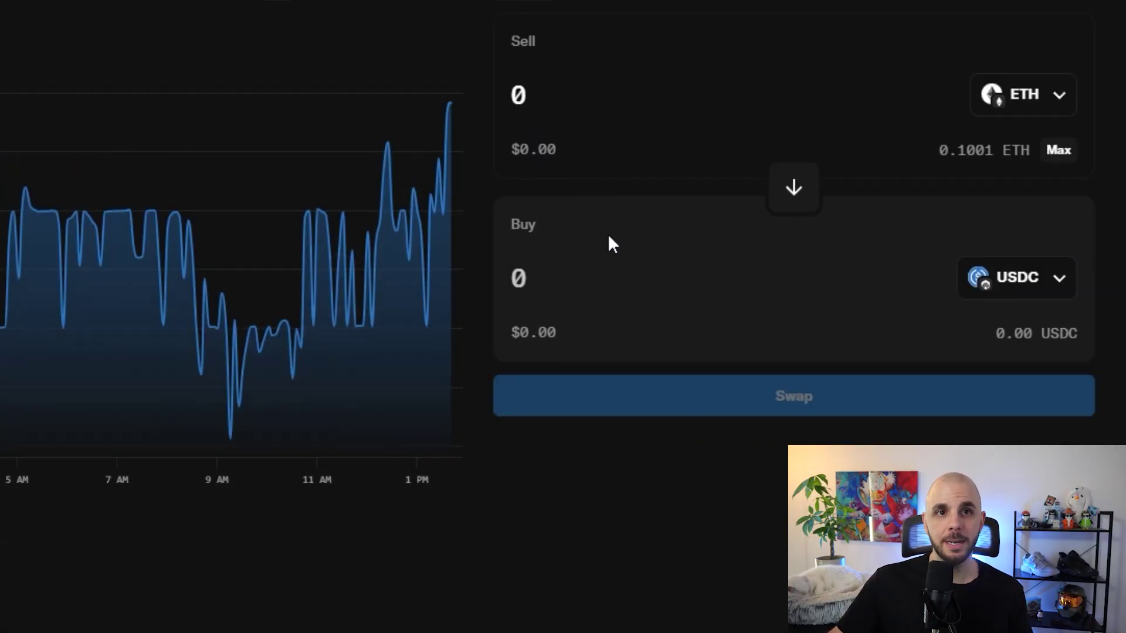
pyautogui.click(548, 98)
pyautogui.write('0.05')
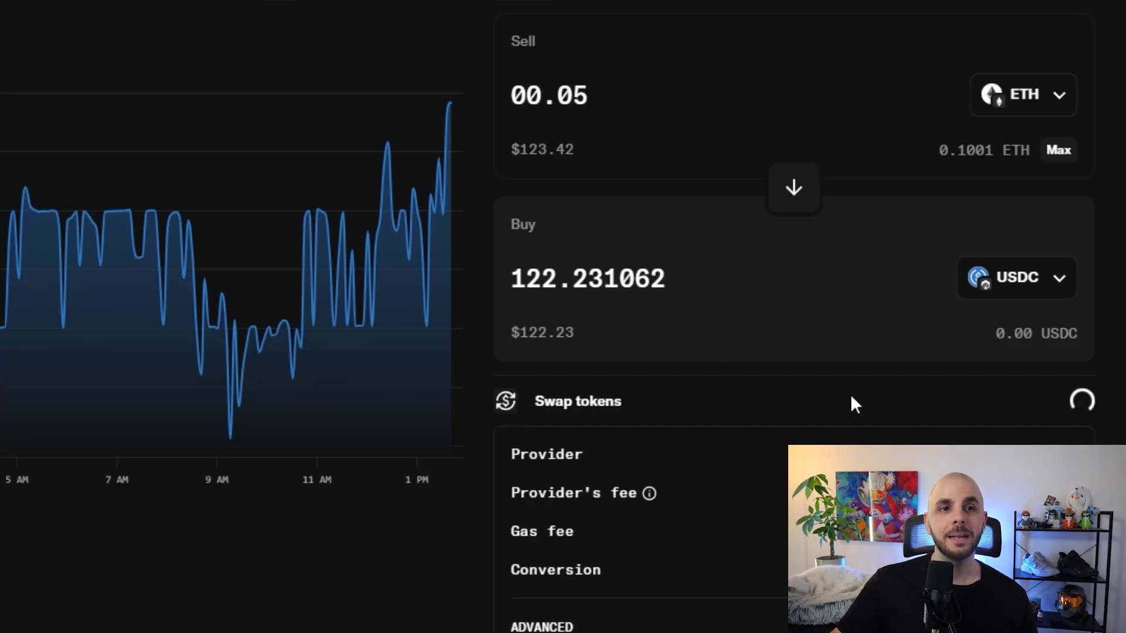
pyautogui.click(885, 381)
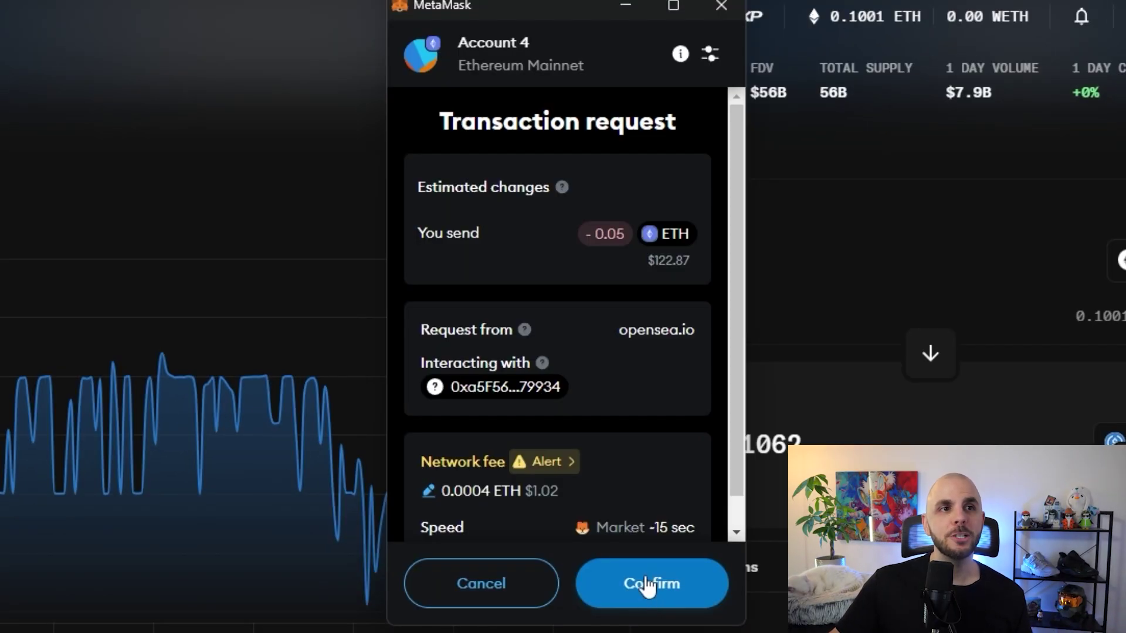
pyautogui.click(646, 585)
pyautogui.click(636, 590)
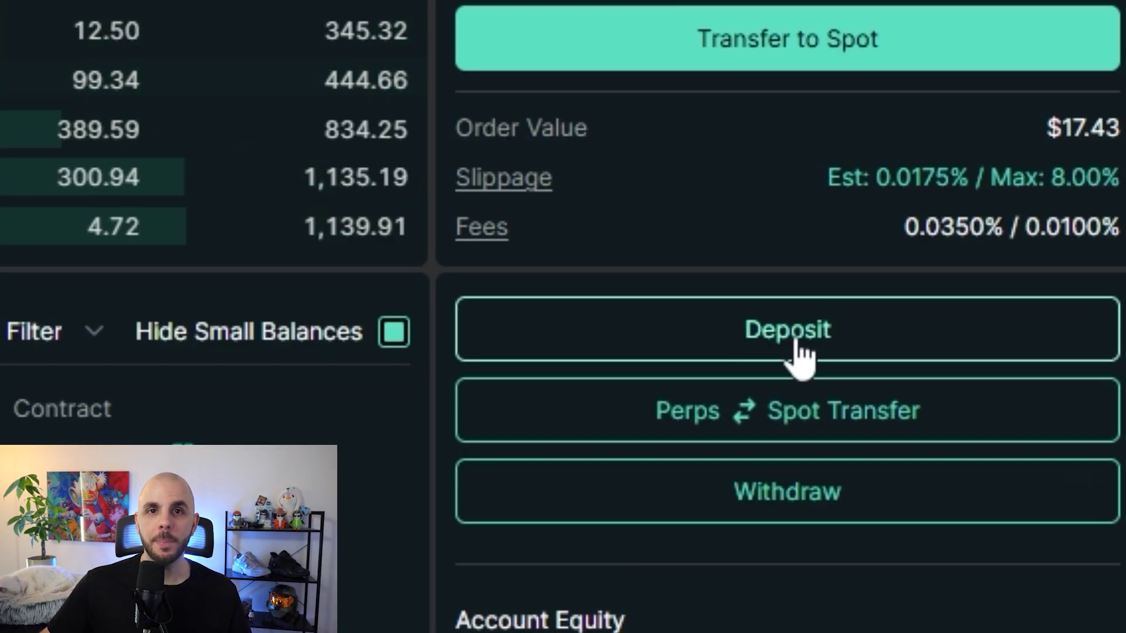
# - Open Hyperliquid's deposit form with Arbitrum kept as the deposit chain, then go to ChainList's network search
pyautogui.click(799, 355)
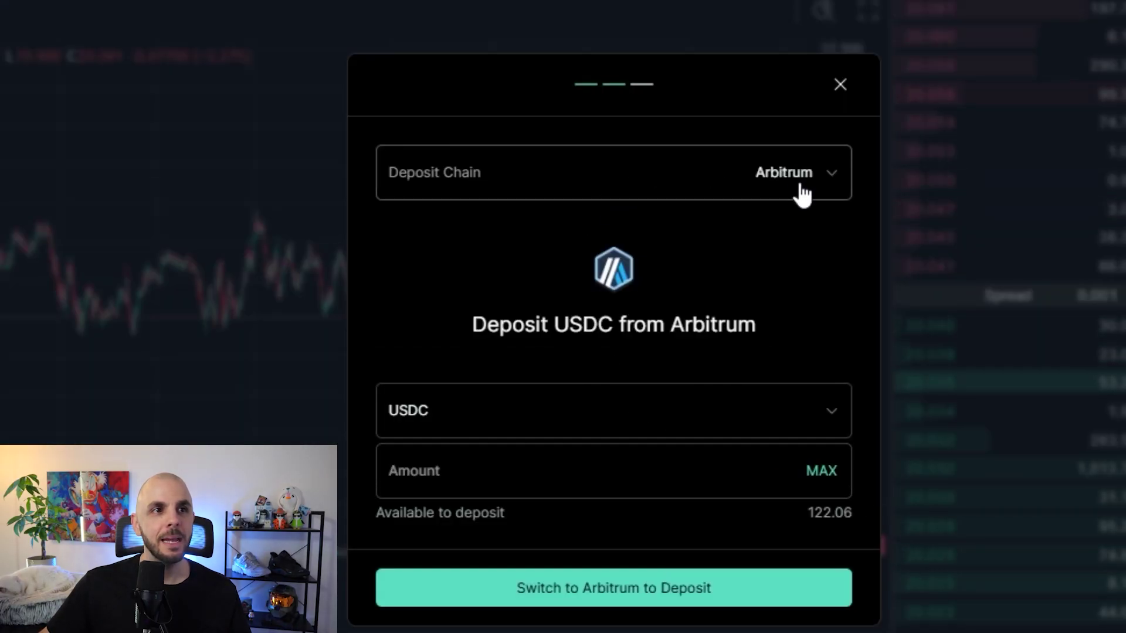
pyautogui.click(818, 176)
pyautogui.click(445, 231)
pyautogui.click(777, 178)
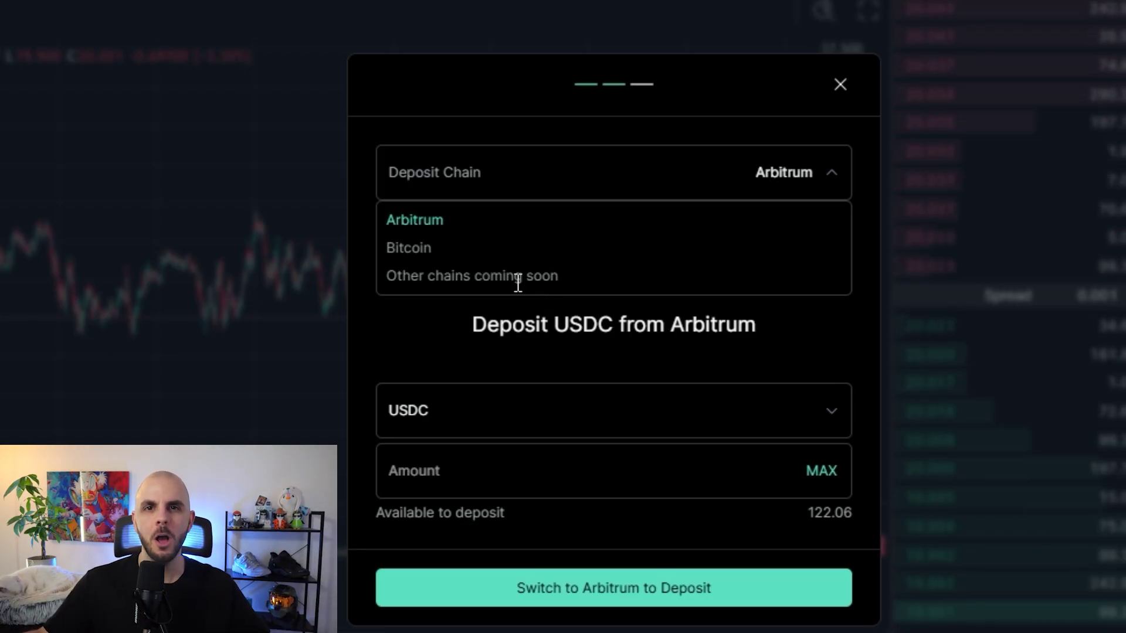
pyautogui.click(815, 176)
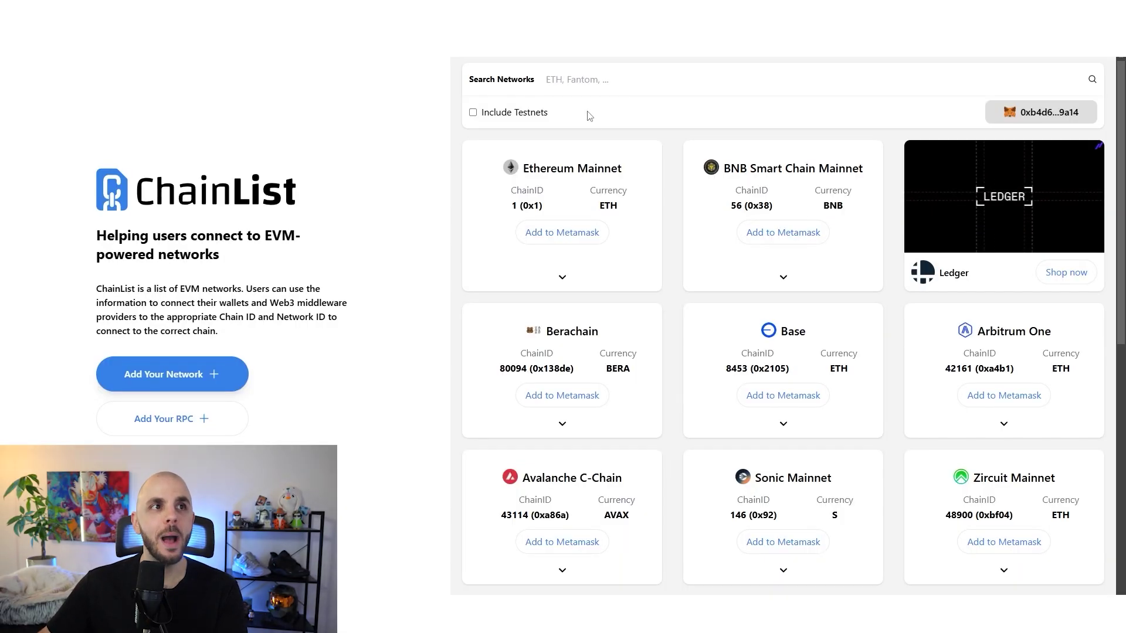
pyautogui.click(589, 82)
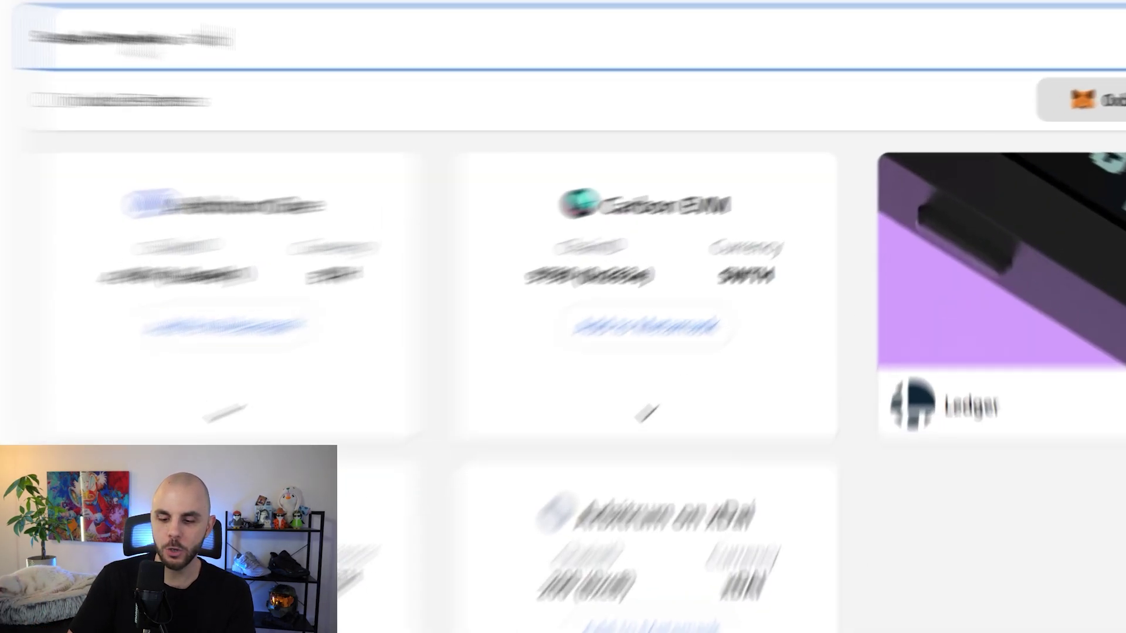
# - Filter ChainList's networks by typing 'arbitrum', fixing a typo along the way
pyautogui.write('arbit')
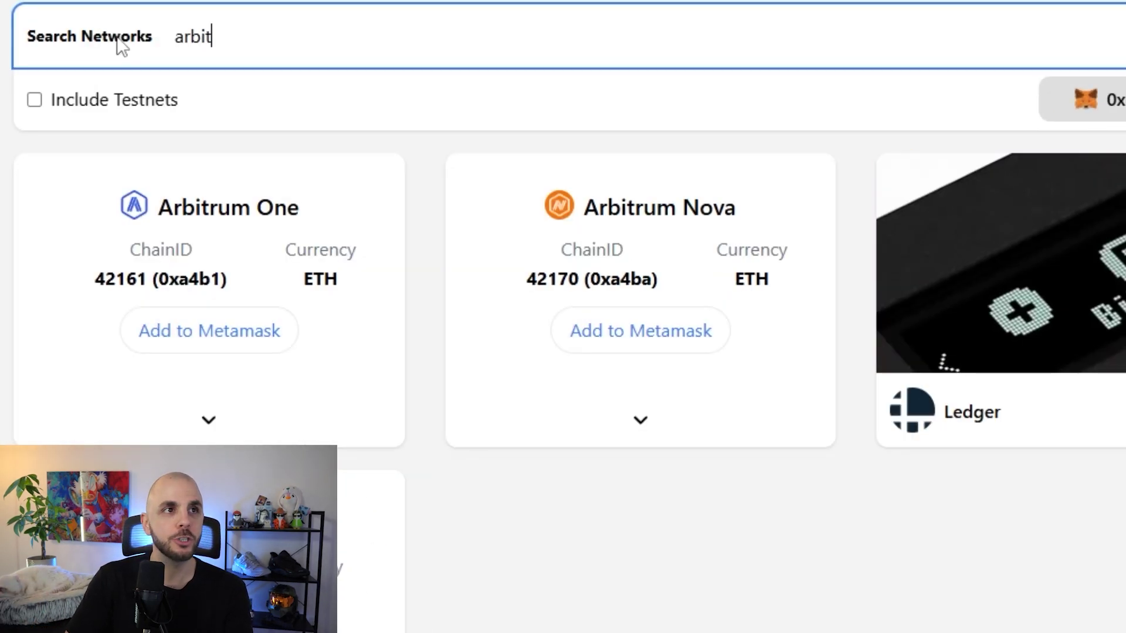
pyautogui.write('ru,m')
pyautogui.press('BackSpace')
pyautogui.press('BackSpace')
pyautogui.write('m')
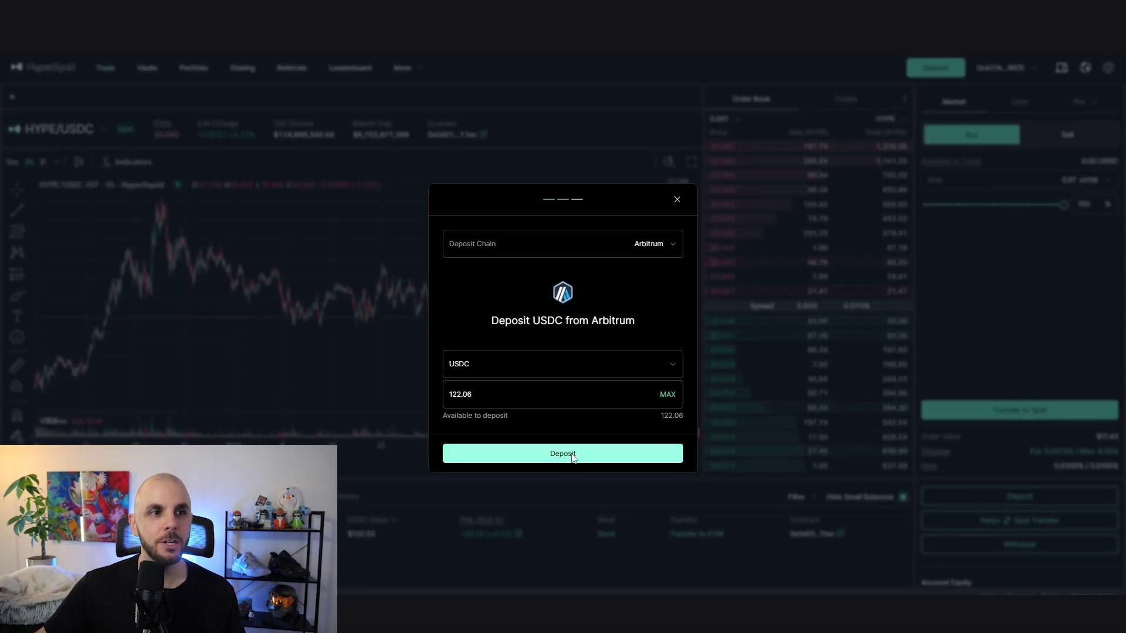
# - Deposit the 122.06 USDC from Arbitrum, approving the transfer and its small network fee in MetaMask
pyautogui.click(572, 457)
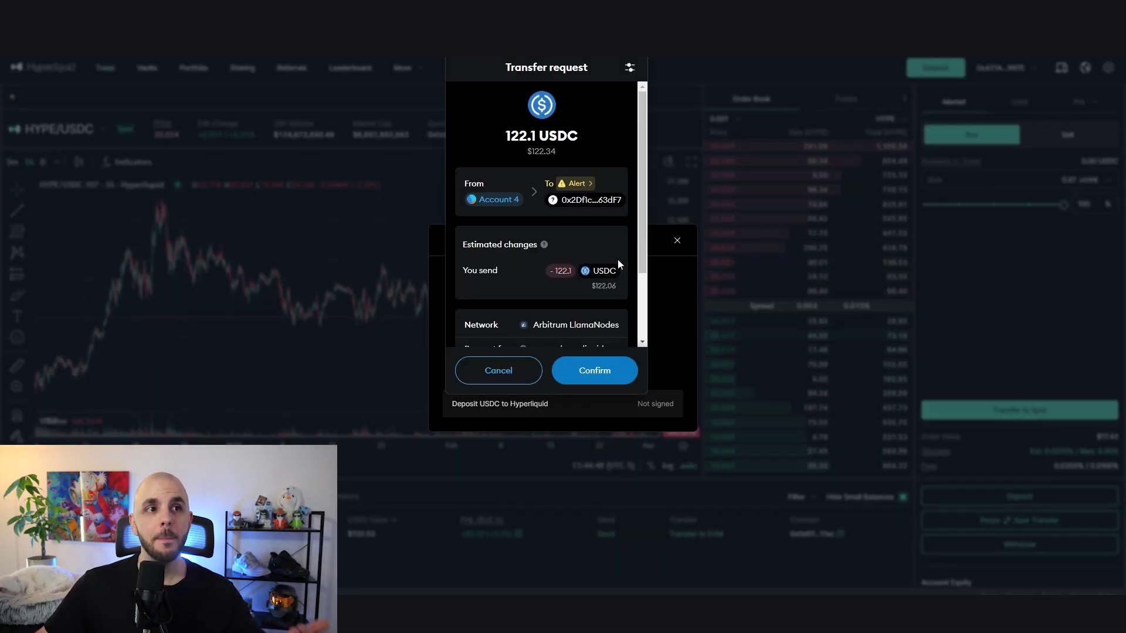
pyautogui.scroll(-2, 617, 252)
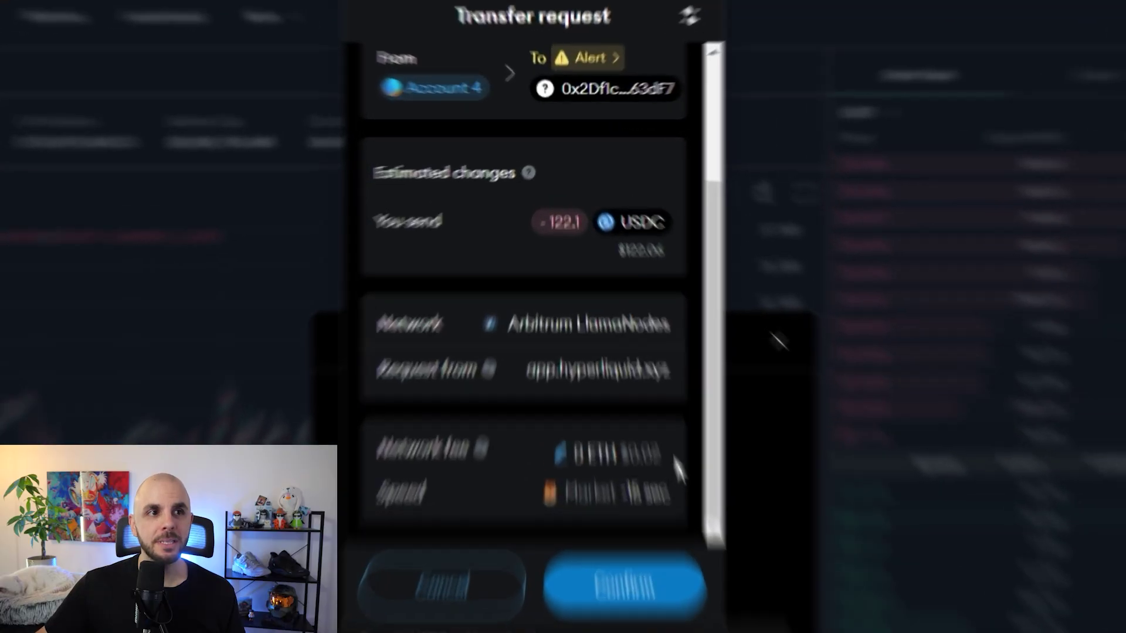
pyautogui.moveTo(614, 309); pyautogui.dragTo(563, 309)
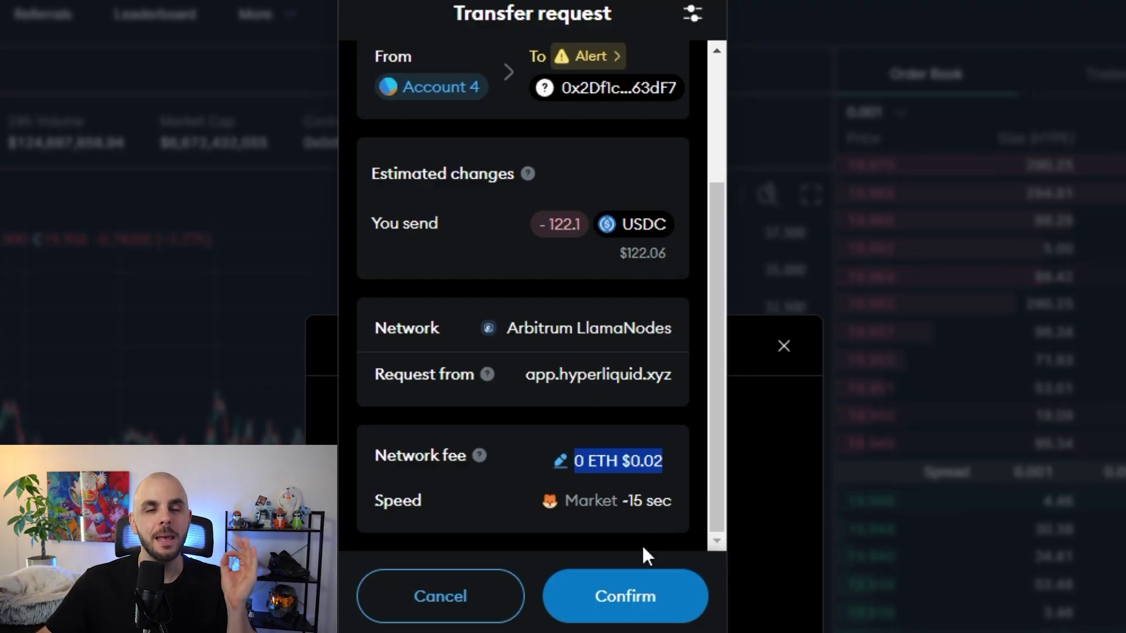
pyautogui.click(646, 615)
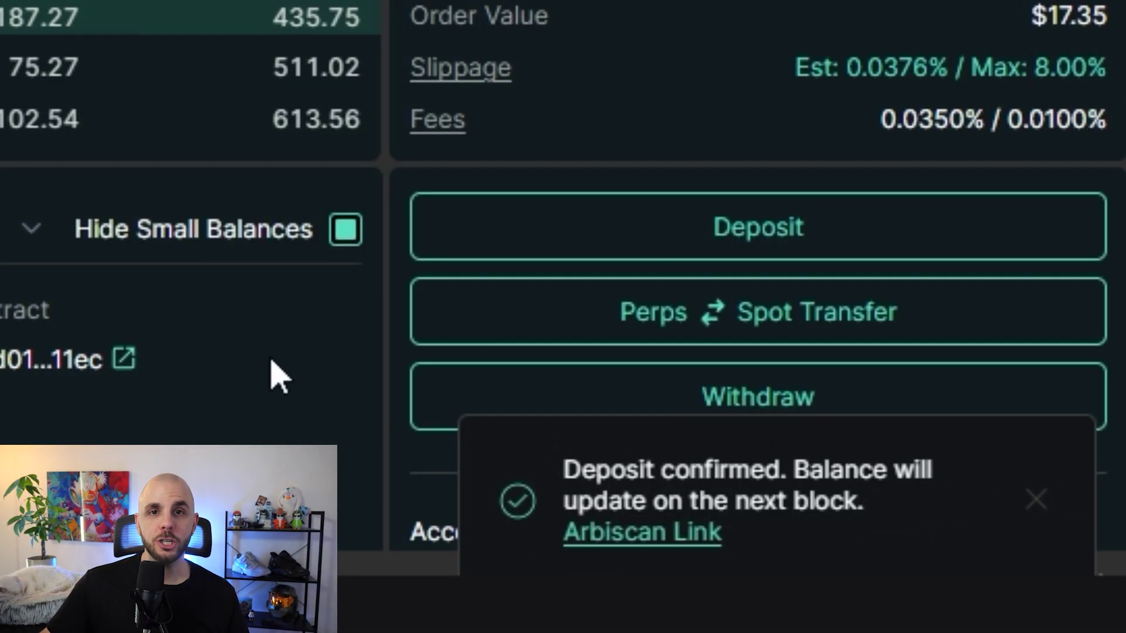
pyautogui.scroll(-7, 422, 403)
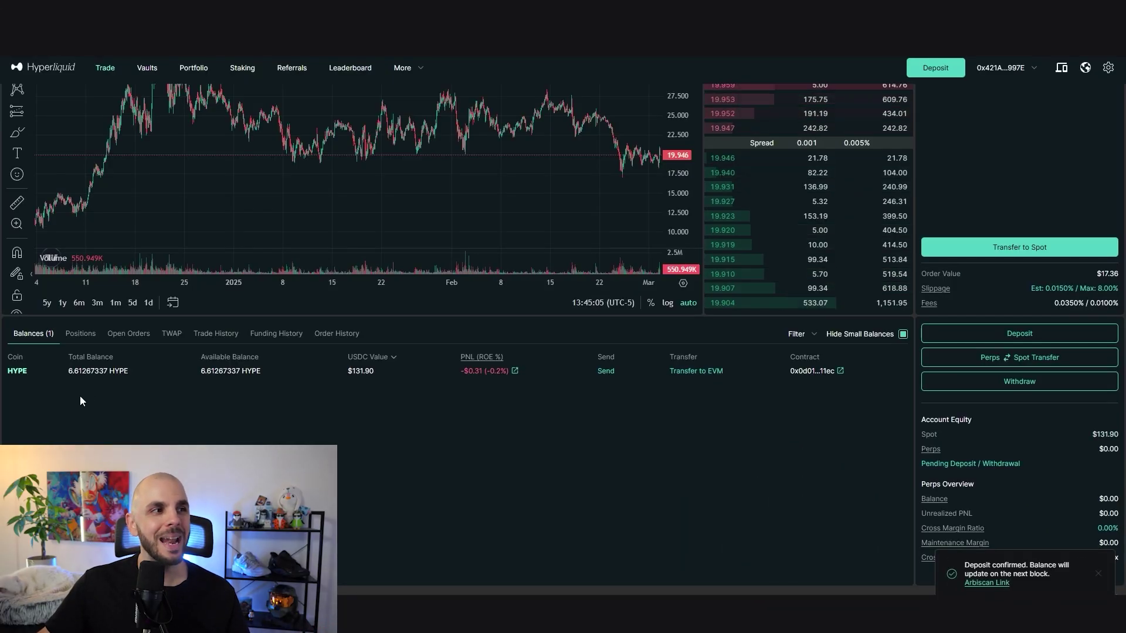
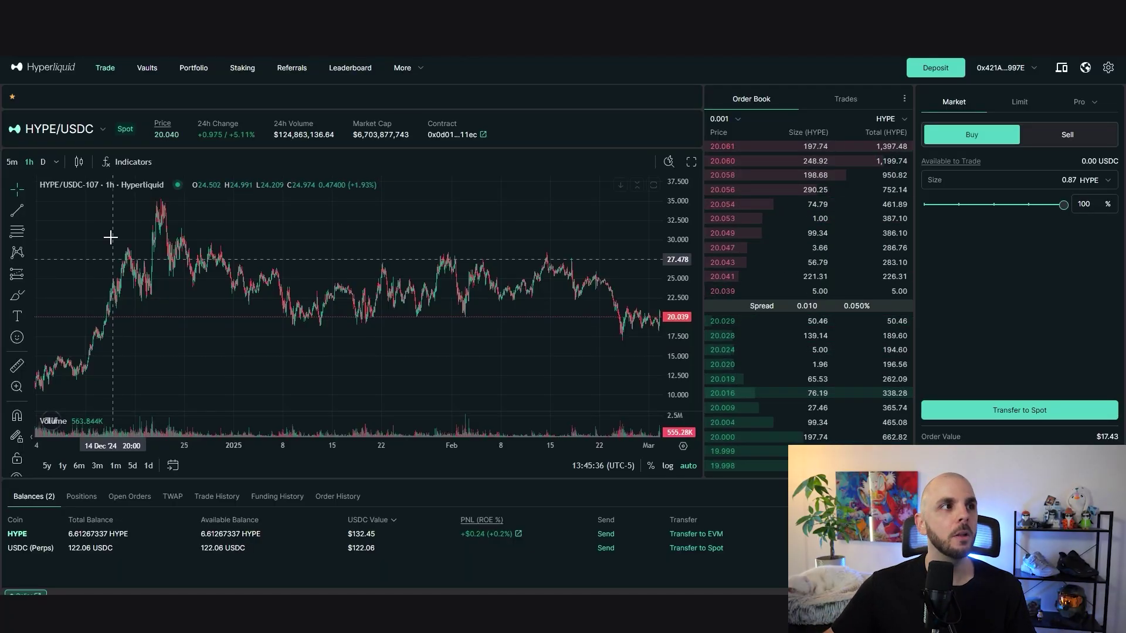
pyautogui.click(101, 130)
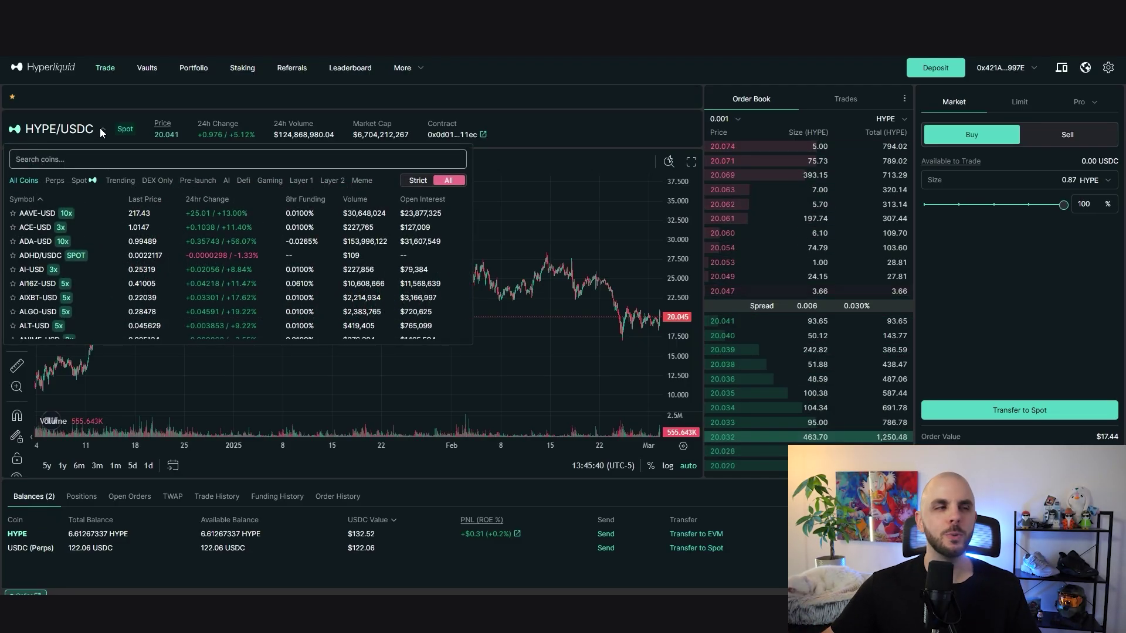
pyautogui.click(89, 161)
pyautogui.write('hype')
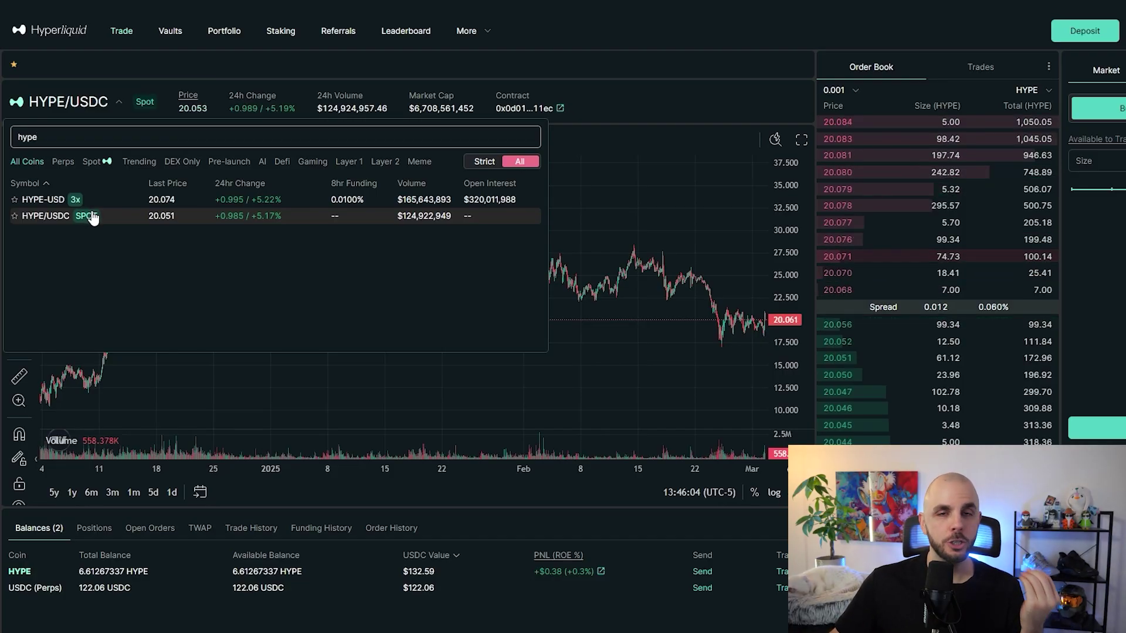
pyautogui.click(92, 218)
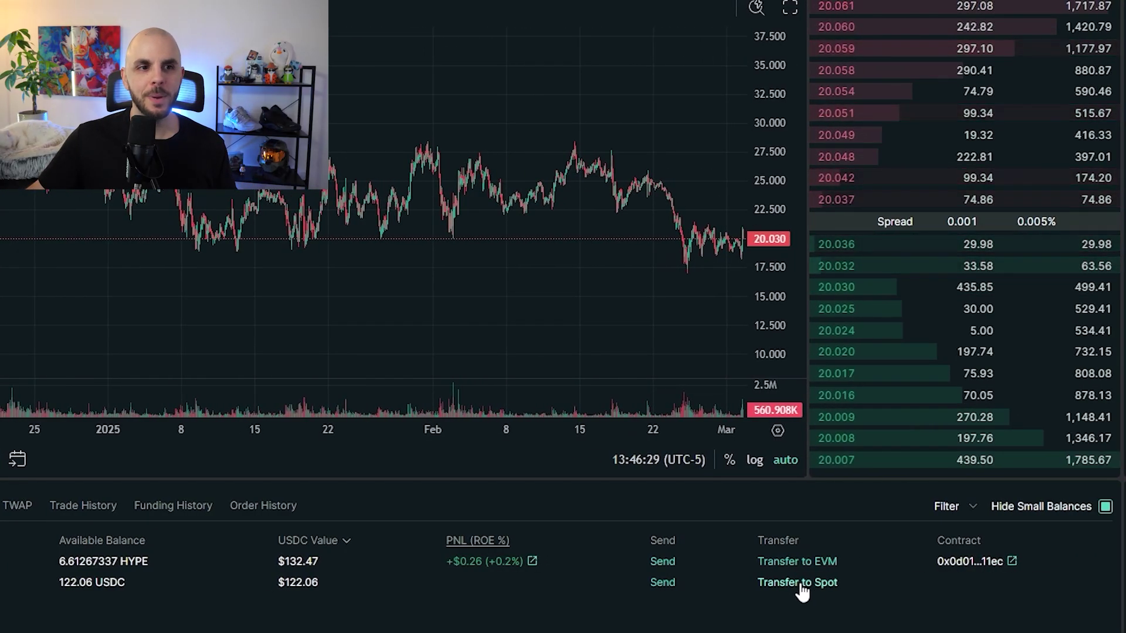
# - Transfer the full 122.06 USDC from Perps to Spot and sign it in MetaMask
pyautogui.click(807, 594)
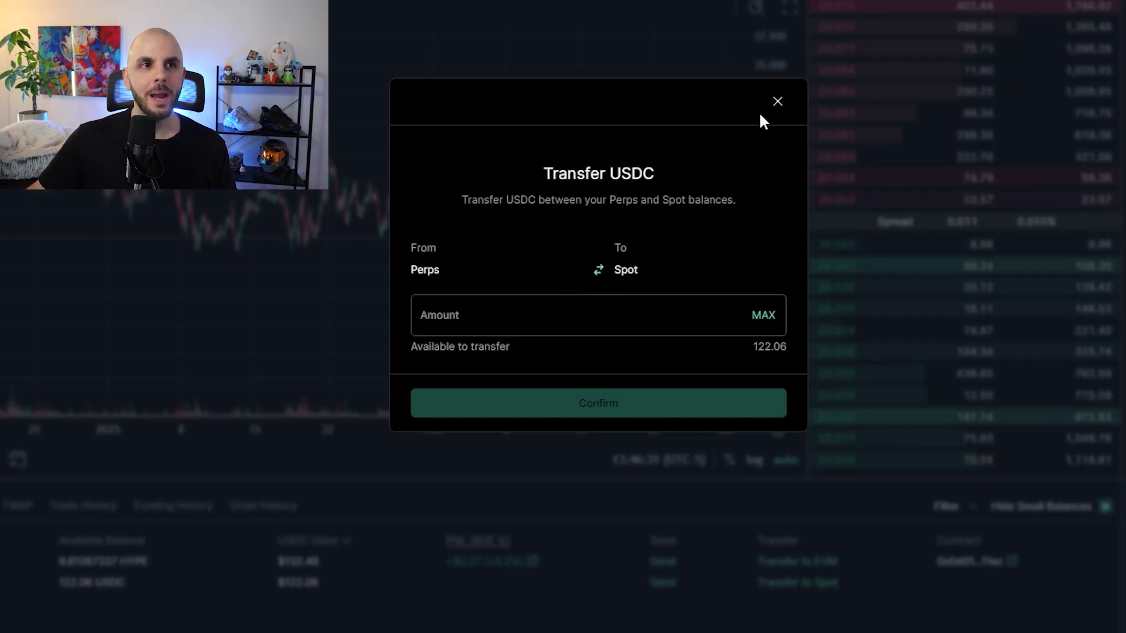
pyautogui.click(777, 101)
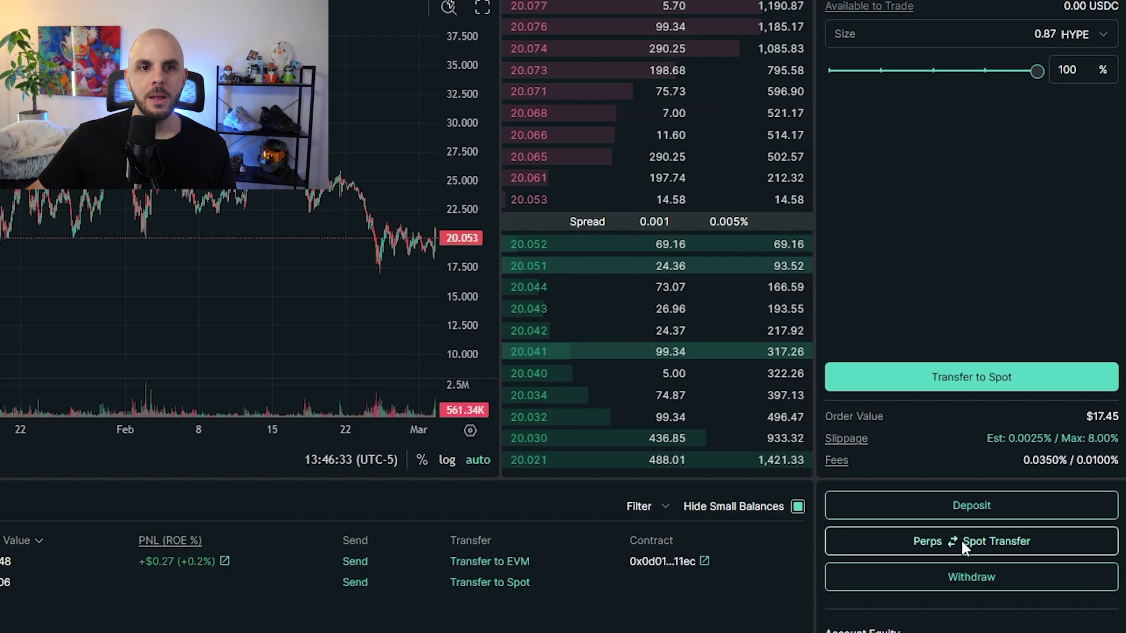
pyautogui.click(960, 539)
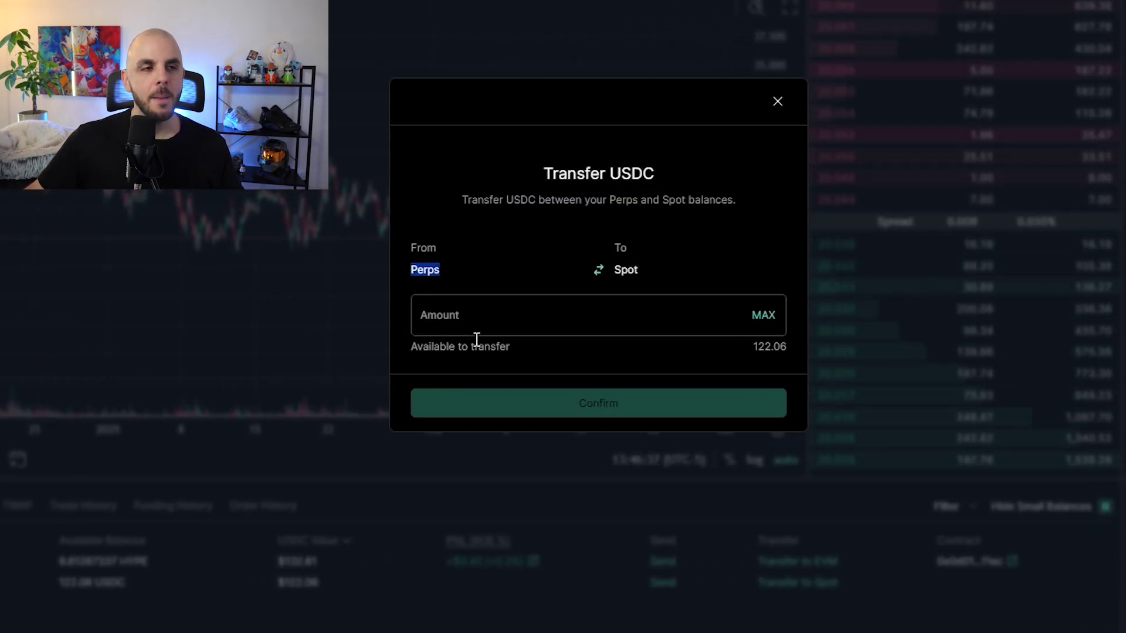
pyautogui.click(760, 317)
pyautogui.click(663, 405)
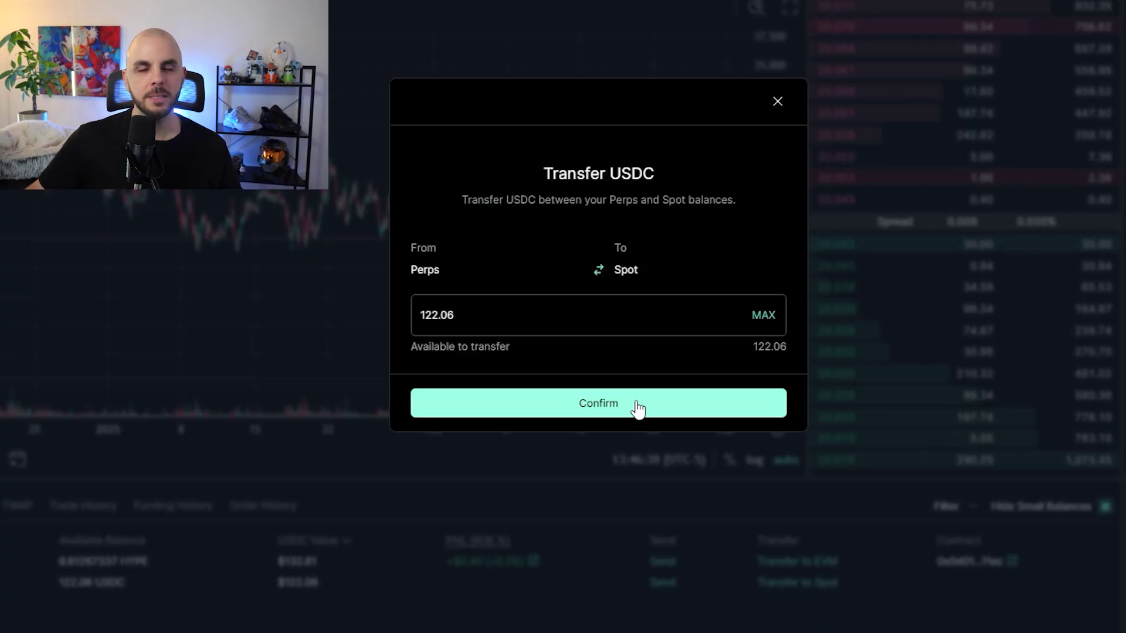
pyautogui.click(639, 405)
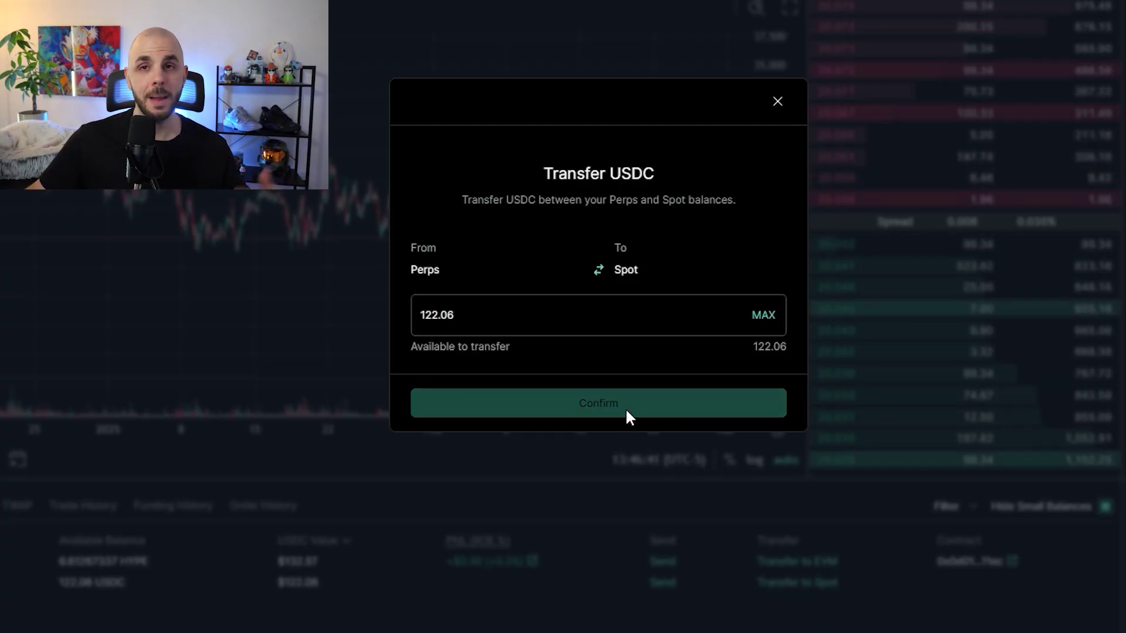
pyautogui.click(839, 376)
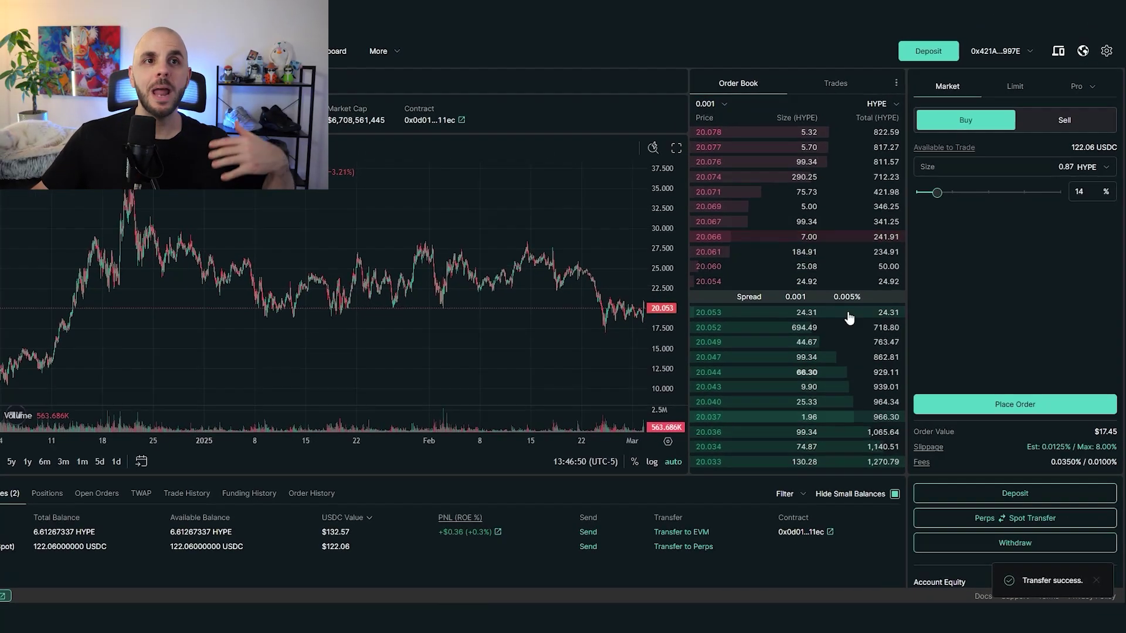
# - Place a 100%-size market buy of HYPE with the USDC spot balance
pyautogui.moveTo(914, 205); pyautogui.dragTo(1054, 203)
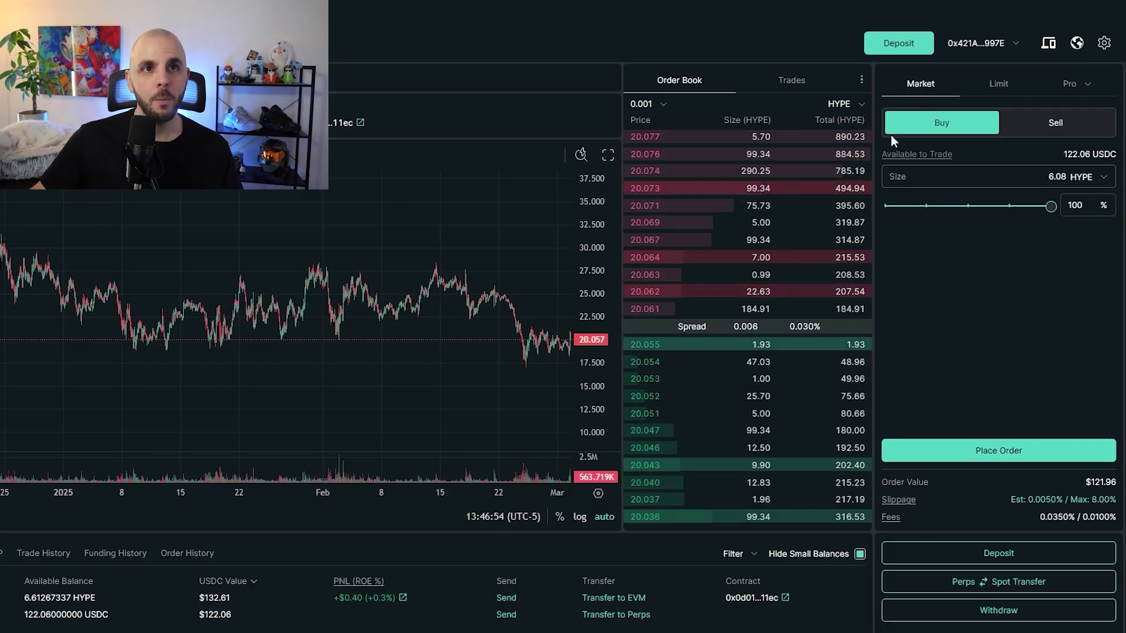
pyautogui.click(979, 92)
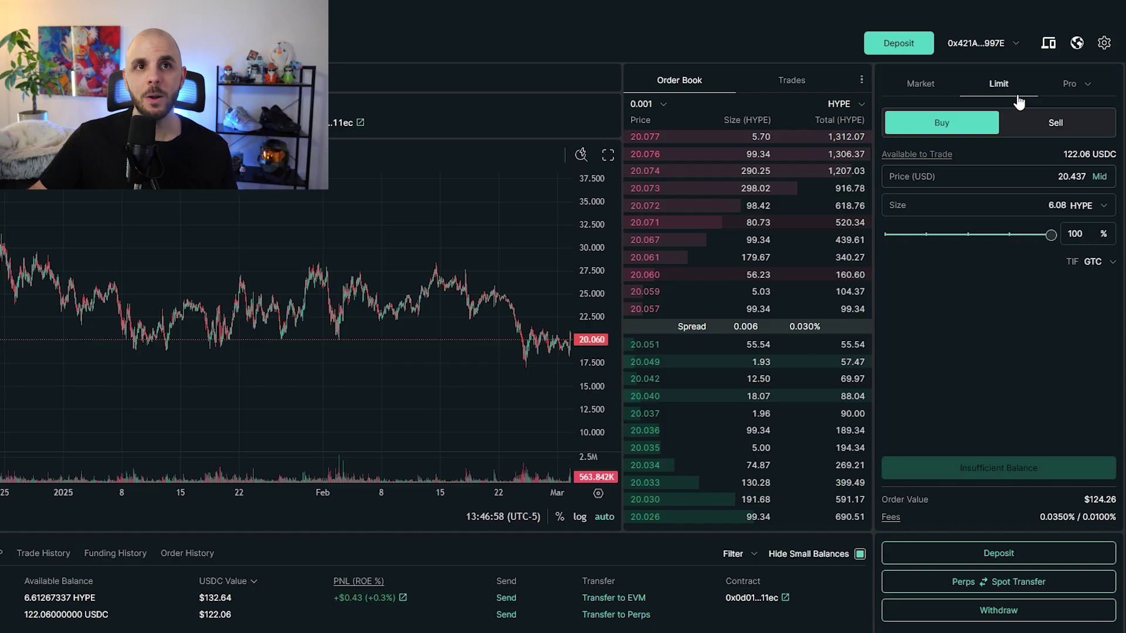
pyautogui.click(927, 86)
pyautogui.click(1005, 452)
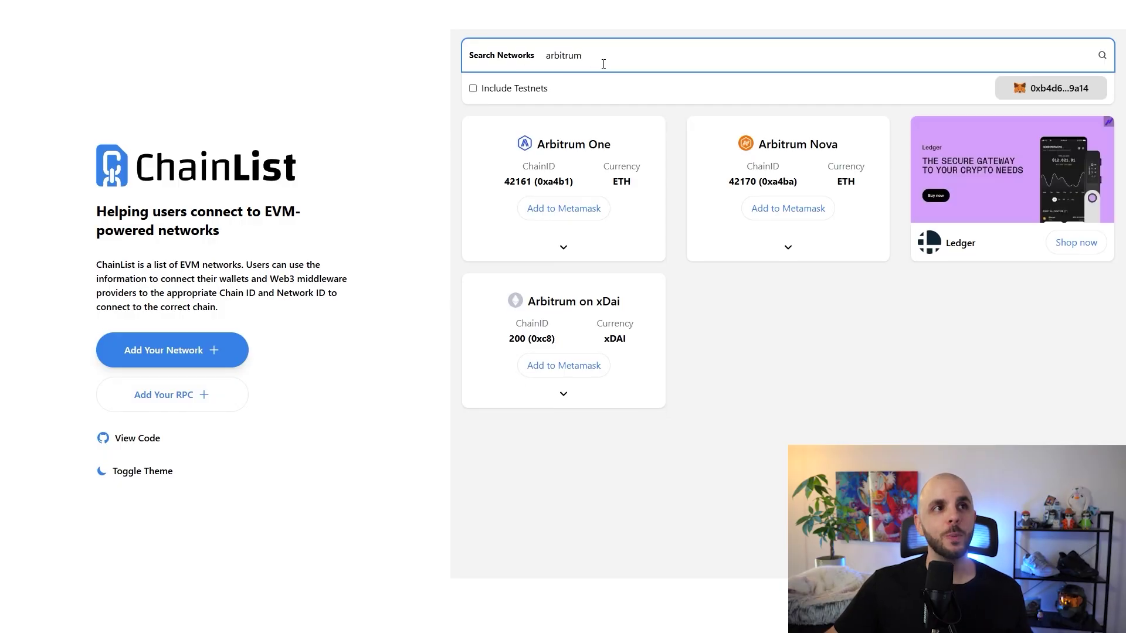
# - Search ChainList for 'hyperevm' and add HyperEVM (chain ID 999, HYPE) to MetaMask
pyautogui.moveTo(604, 63); pyautogui.dragTo(558, 54)
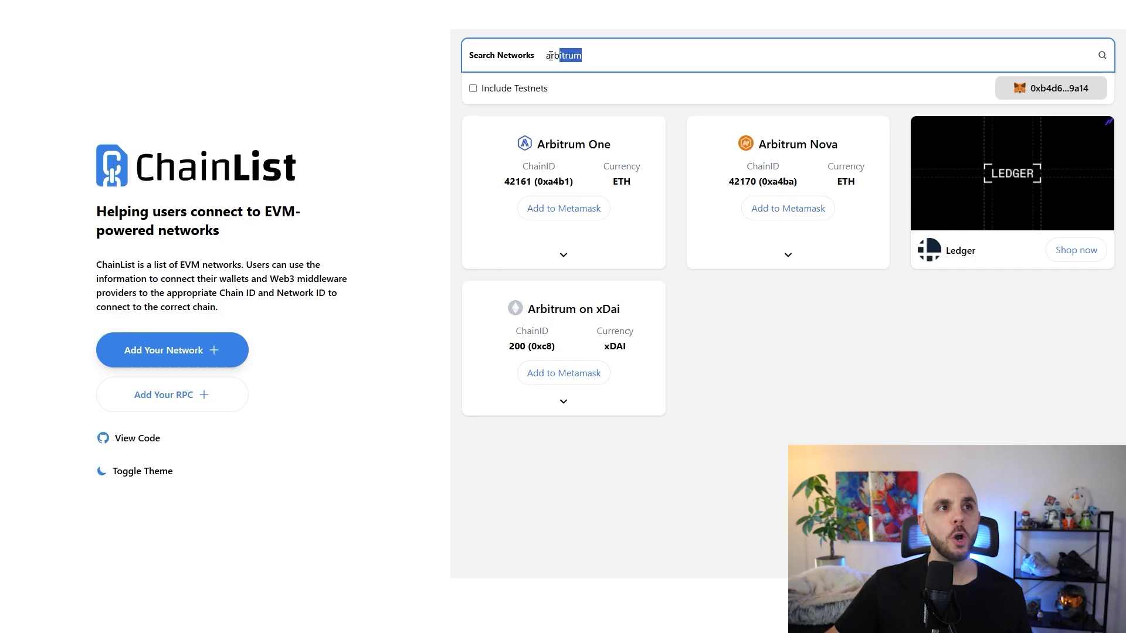
pyautogui.press('BackSpace')
pyautogui.press('BackSpace')
pyautogui.press('BackSpace')
pyautogui.press('BackSpace')
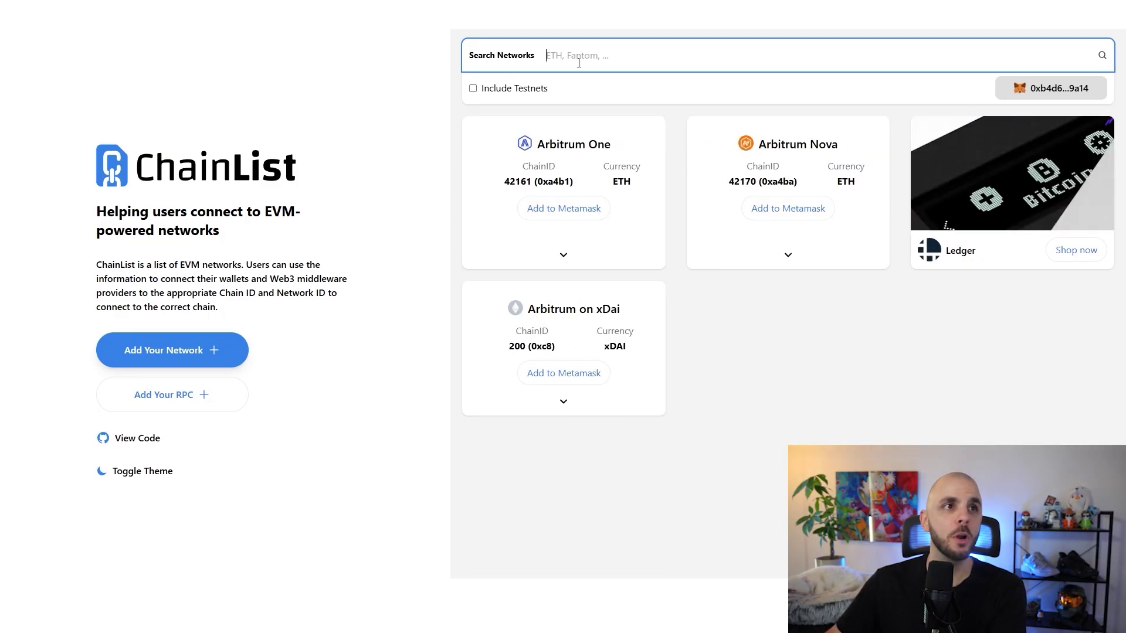
pyautogui.write('hyperevm')
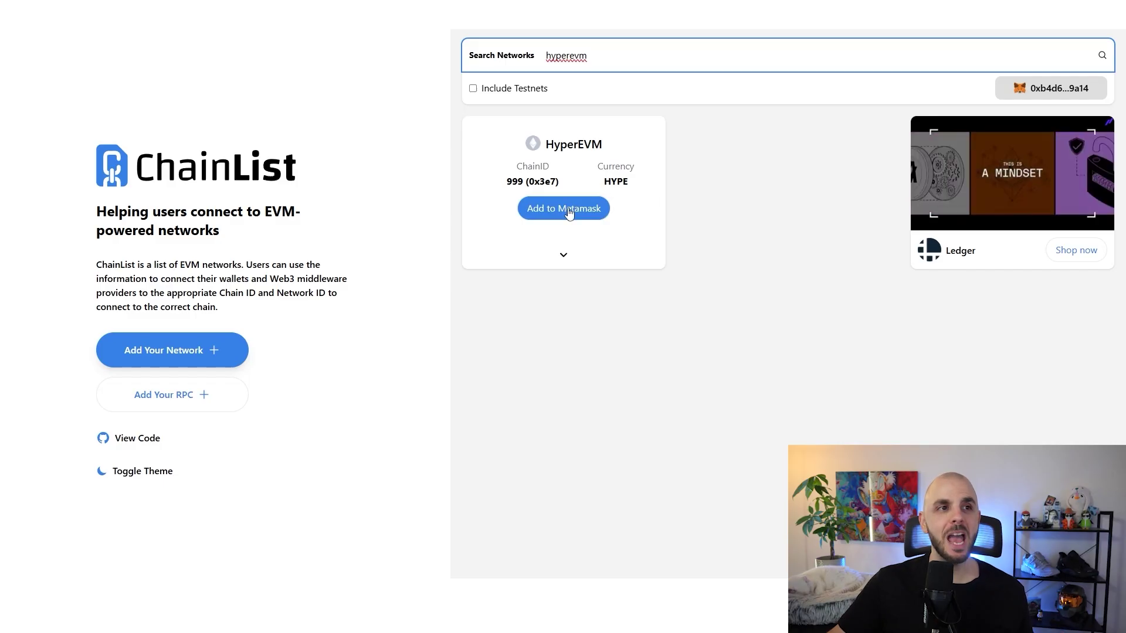
pyautogui.click(535, 209)
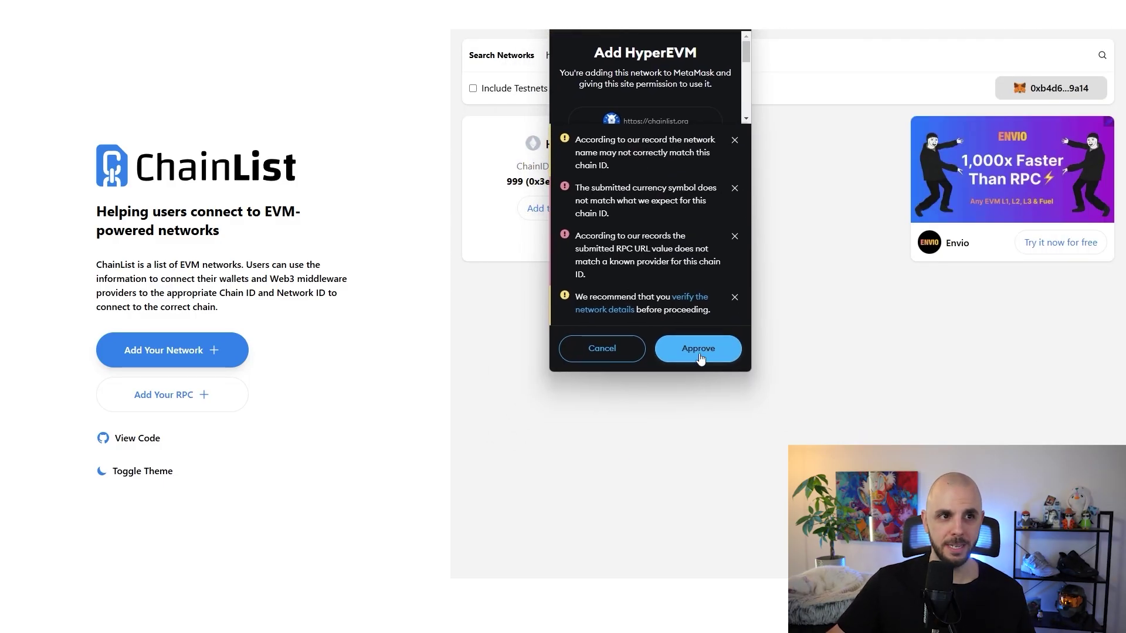
pyautogui.click(699, 354)
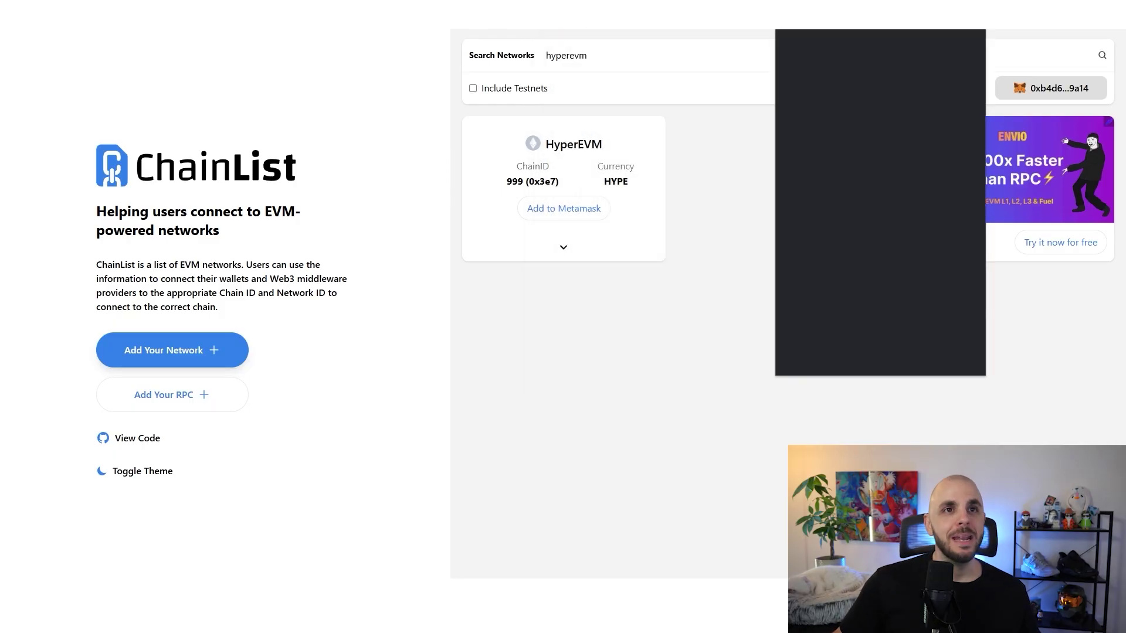
pyautogui.click(808, 44)
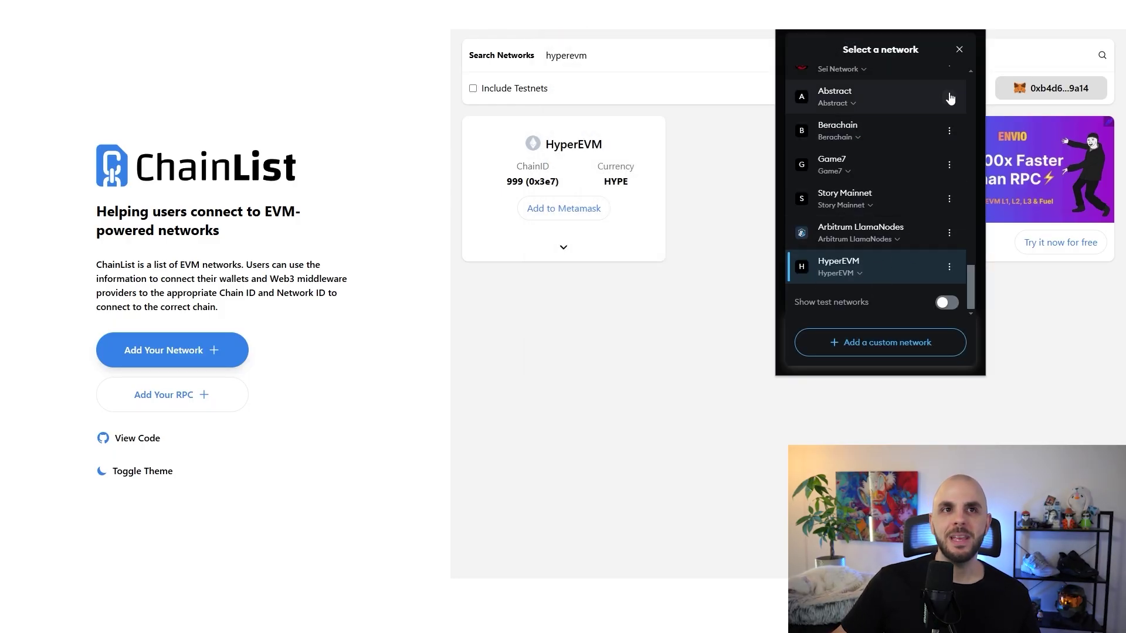
pyautogui.click(960, 50)
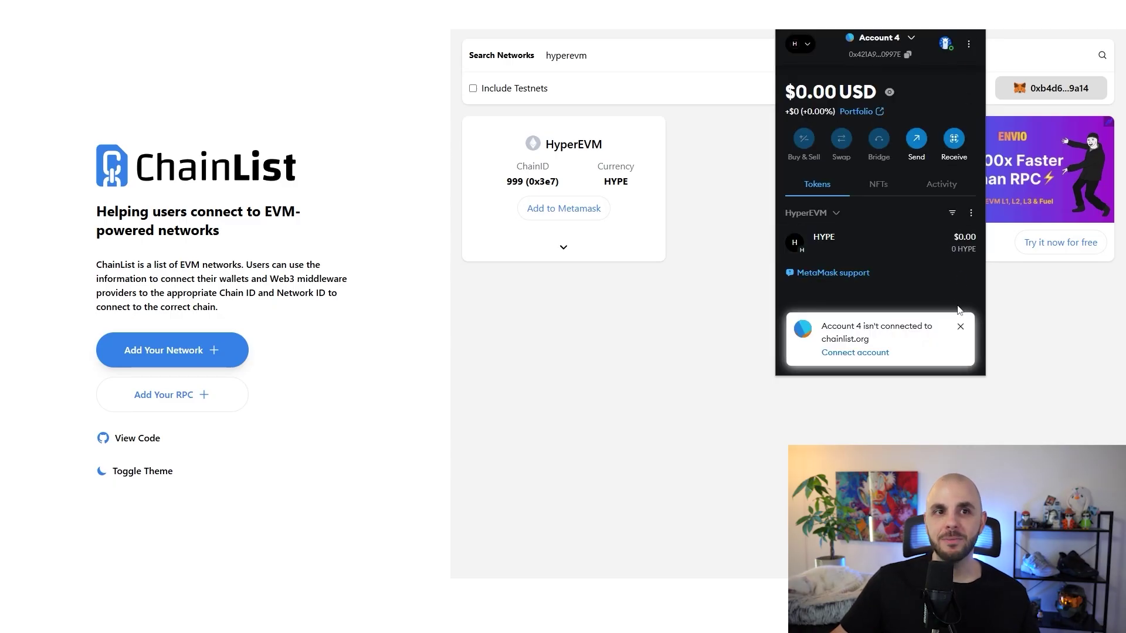
pyautogui.click(961, 326)
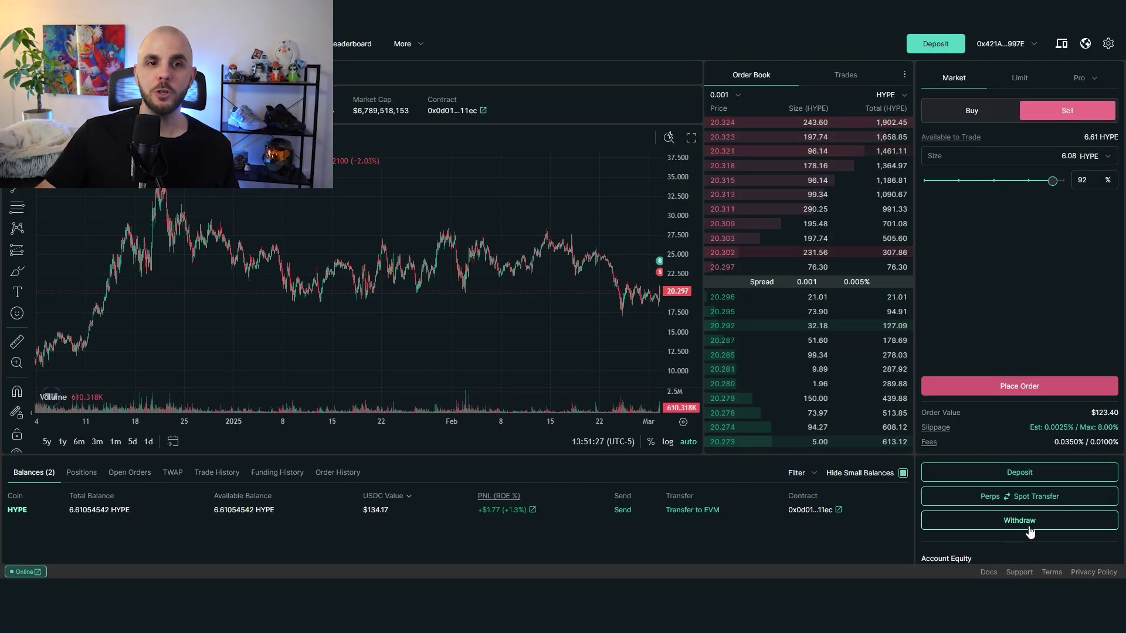
# - Send 6 HYPE from Spot to HyperEVM, leaving 0.61054542 HYPE in Spot
pyautogui.click(1020, 520)
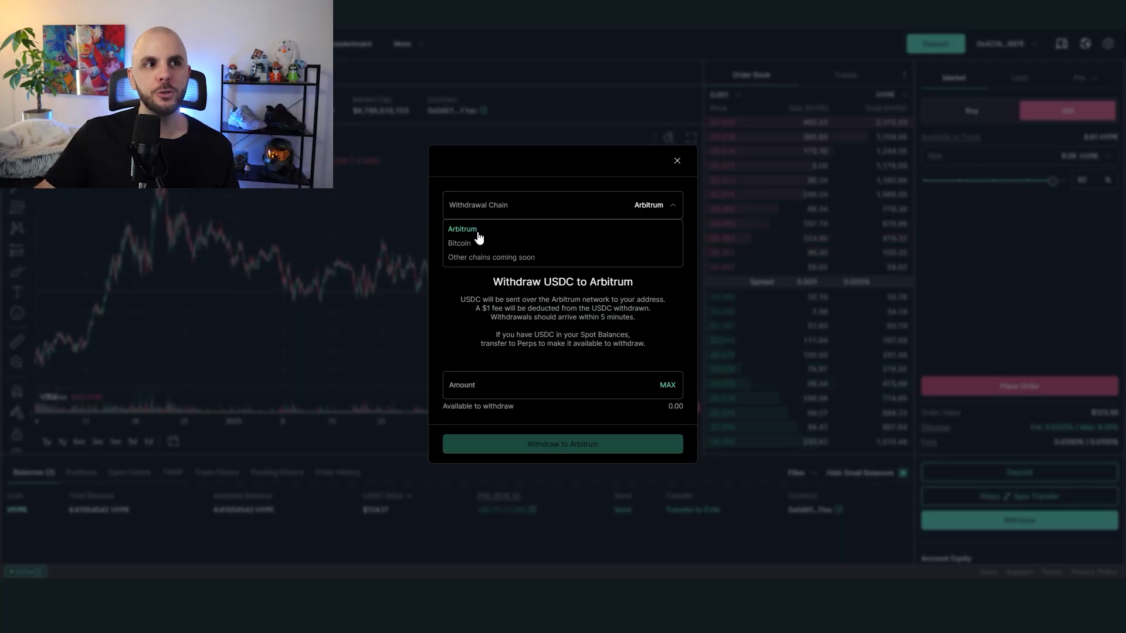
pyautogui.click(677, 162)
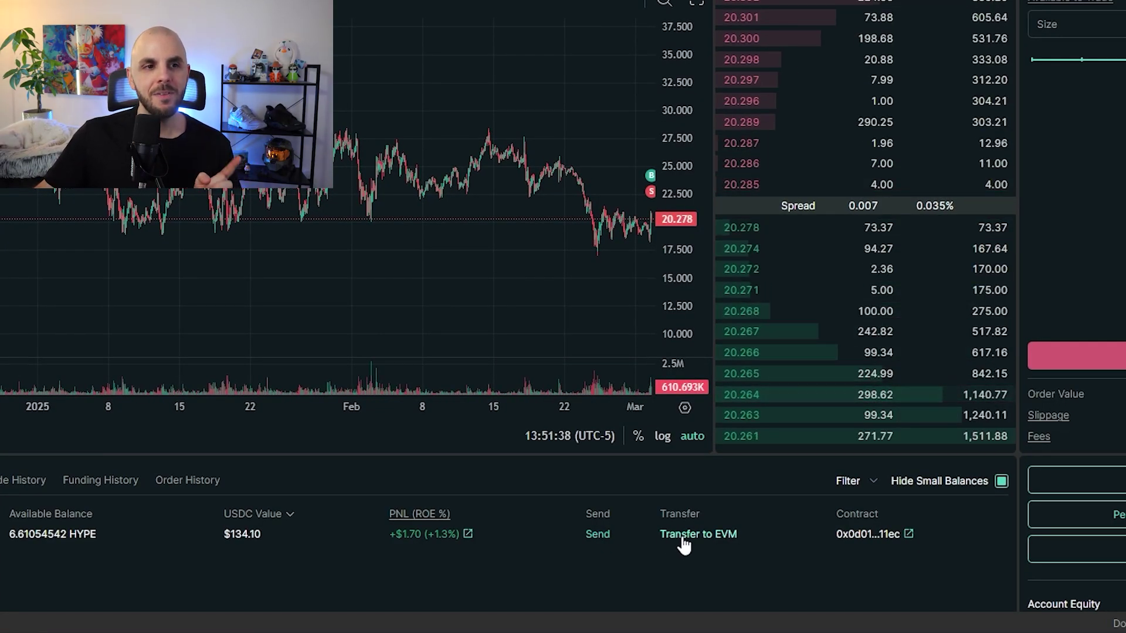
pyautogui.click(683, 542)
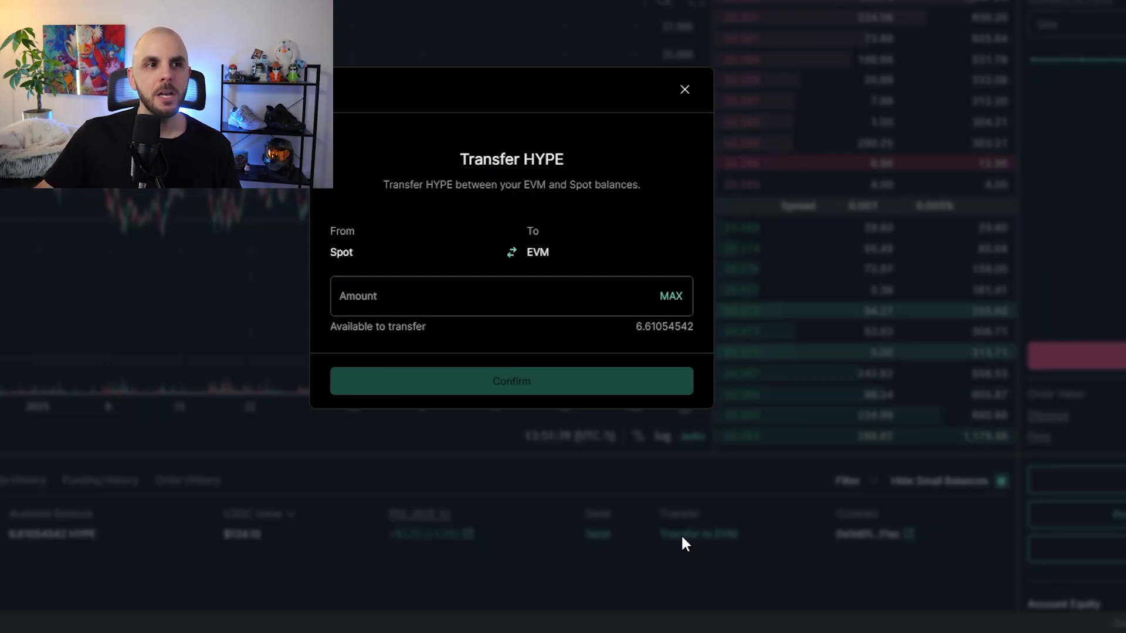
pyautogui.click(668, 302)
pyautogui.doubleClick(369, 296)
pyautogui.moveTo(369, 296); pyautogui.dragTo(411, 296)
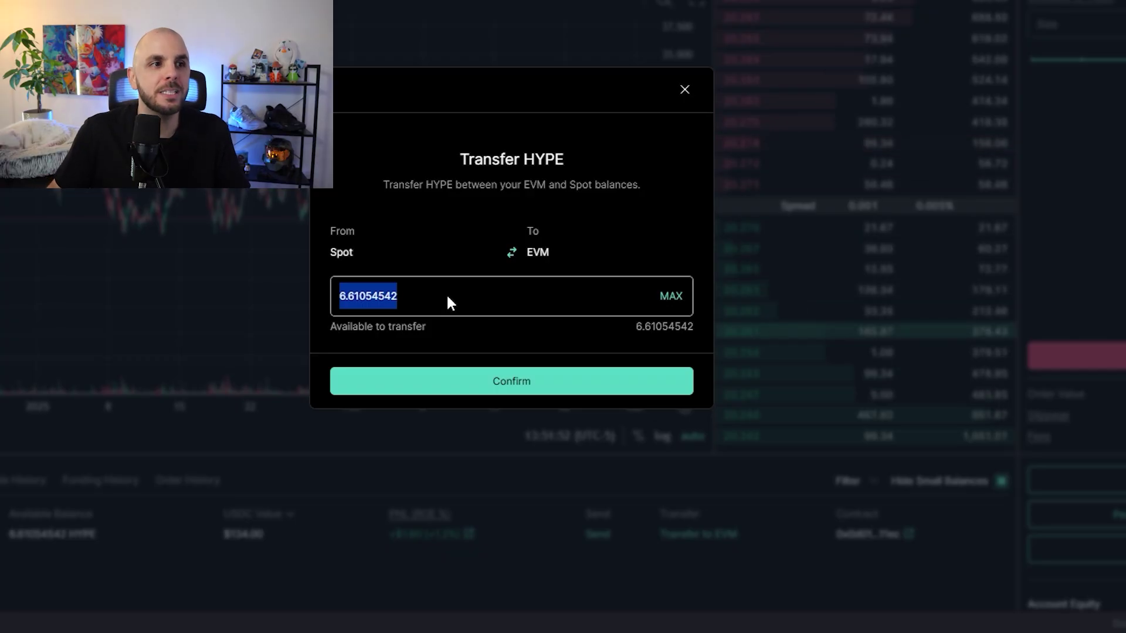
pyautogui.write('6')
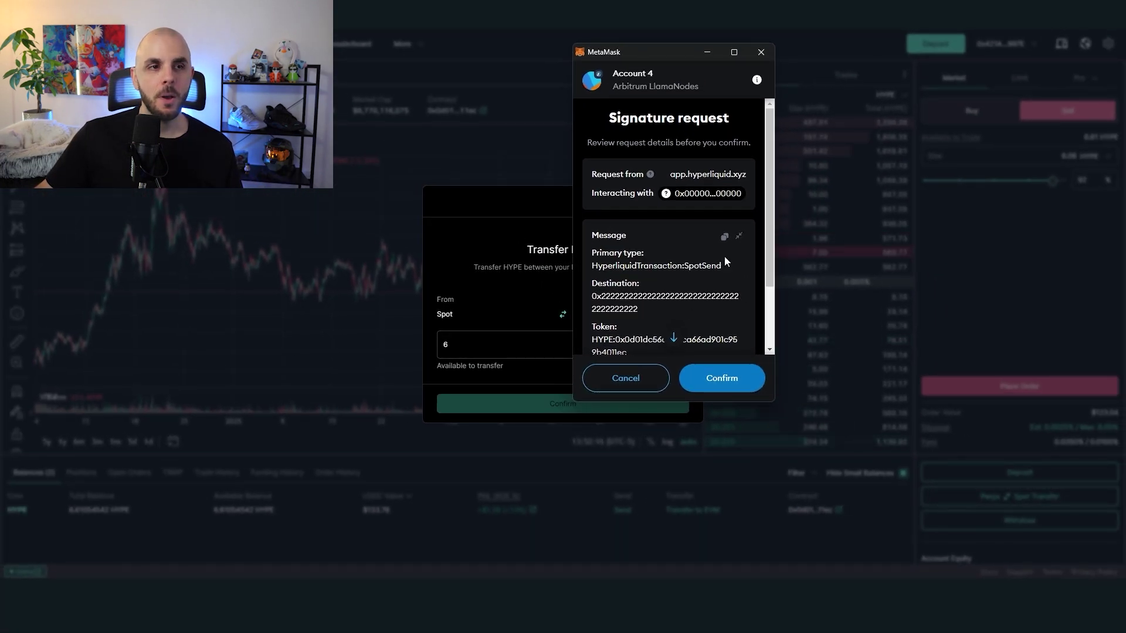
pyautogui.click(743, 384)
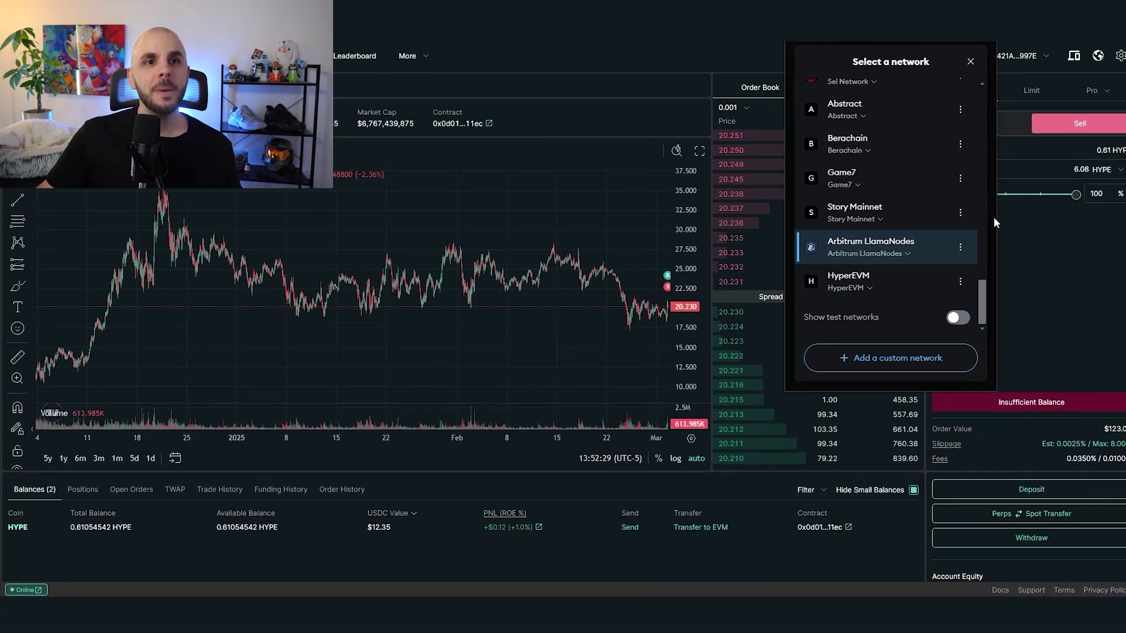
# - Switch MetaMask to HyperEVM, confirm the 6 HYPE balance ($121.74), and close the wallet
pyautogui.click(857, 280)
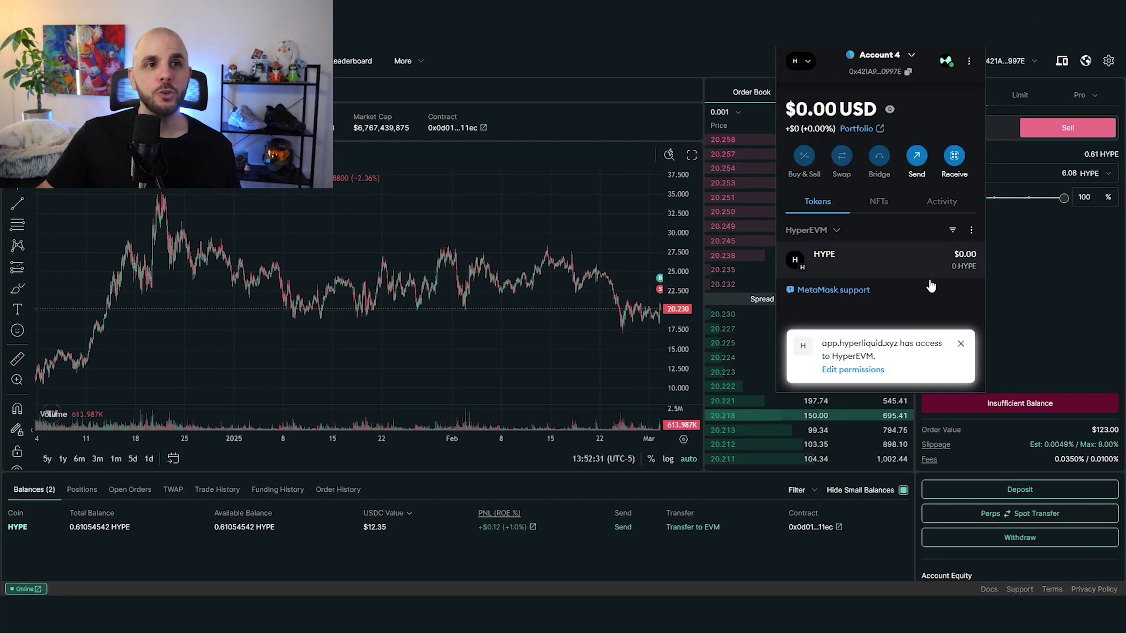
pyautogui.click(961, 343)
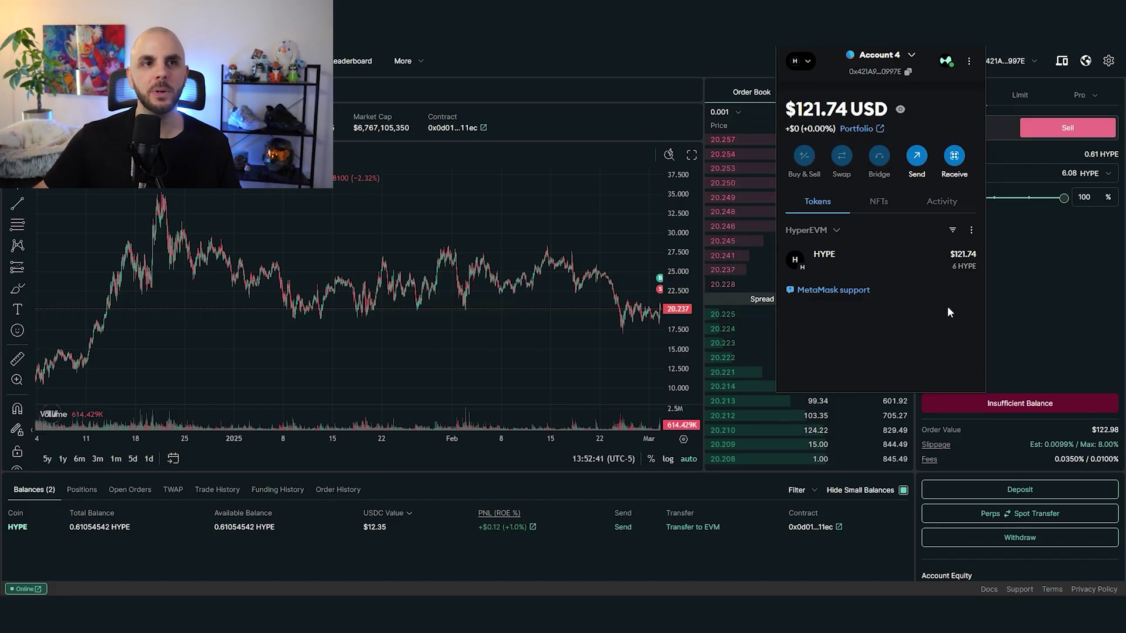
pyautogui.click(780, 550)
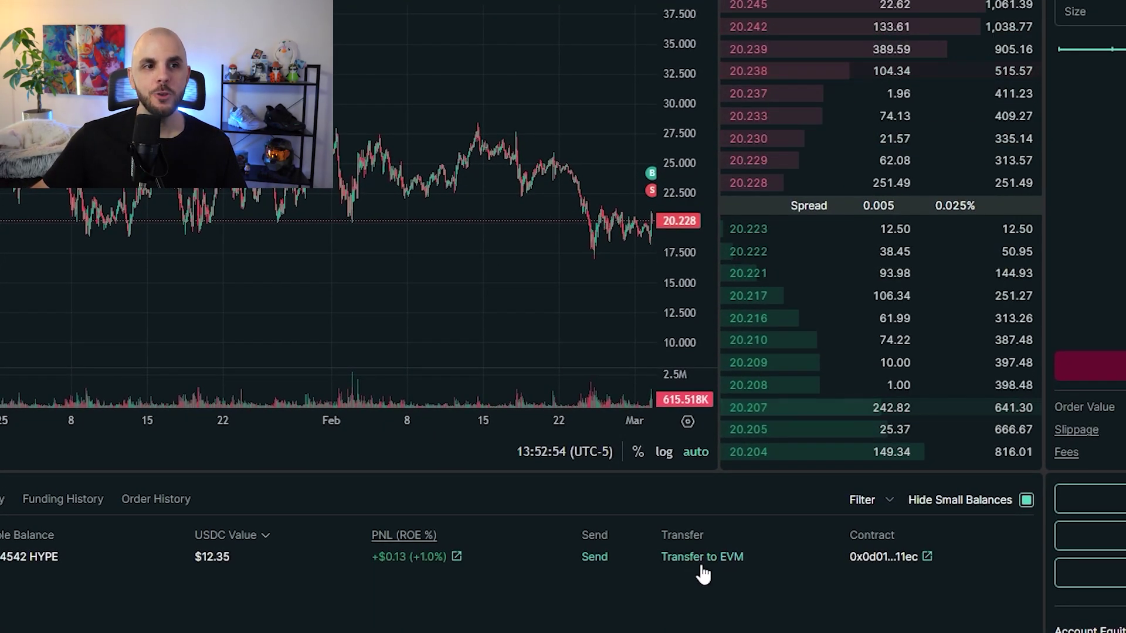
# - Transfer 3 HYPE from EVM to Spot, bringing Spot to 3.61054542 HYPE
pyautogui.click(704, 558)
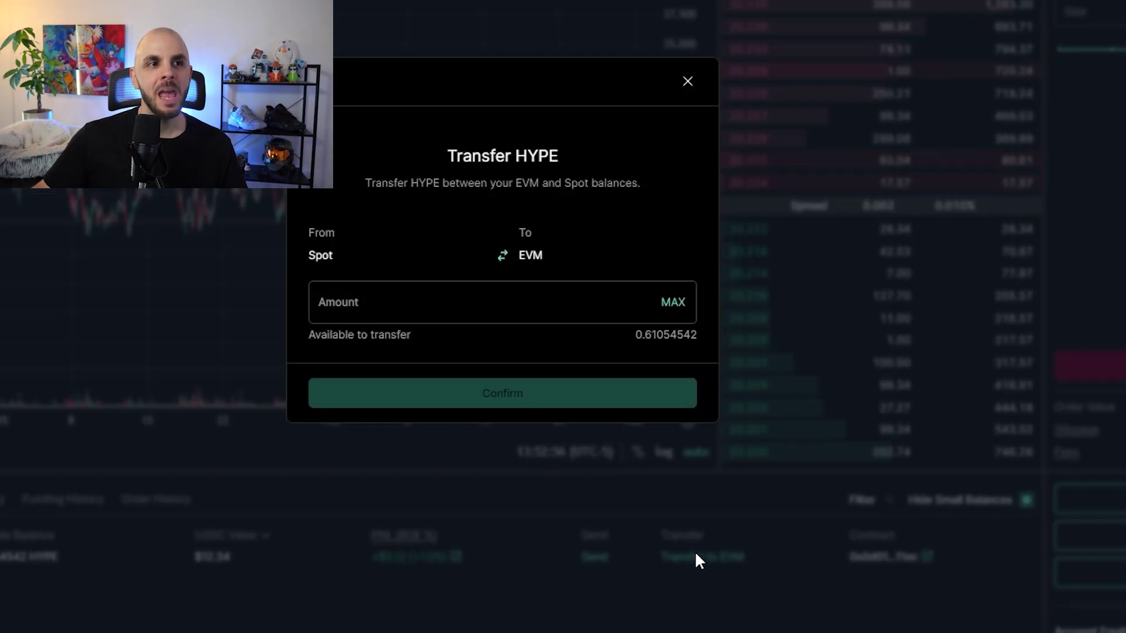
pyautogui.click(503, 258)
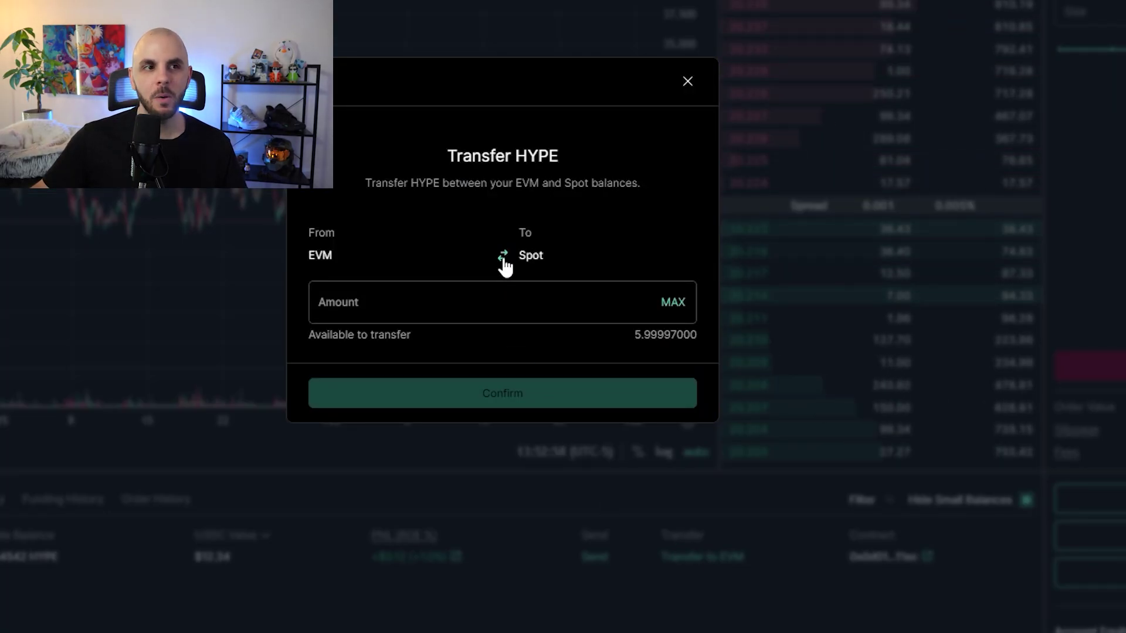
pyautogui.click(502, 256)
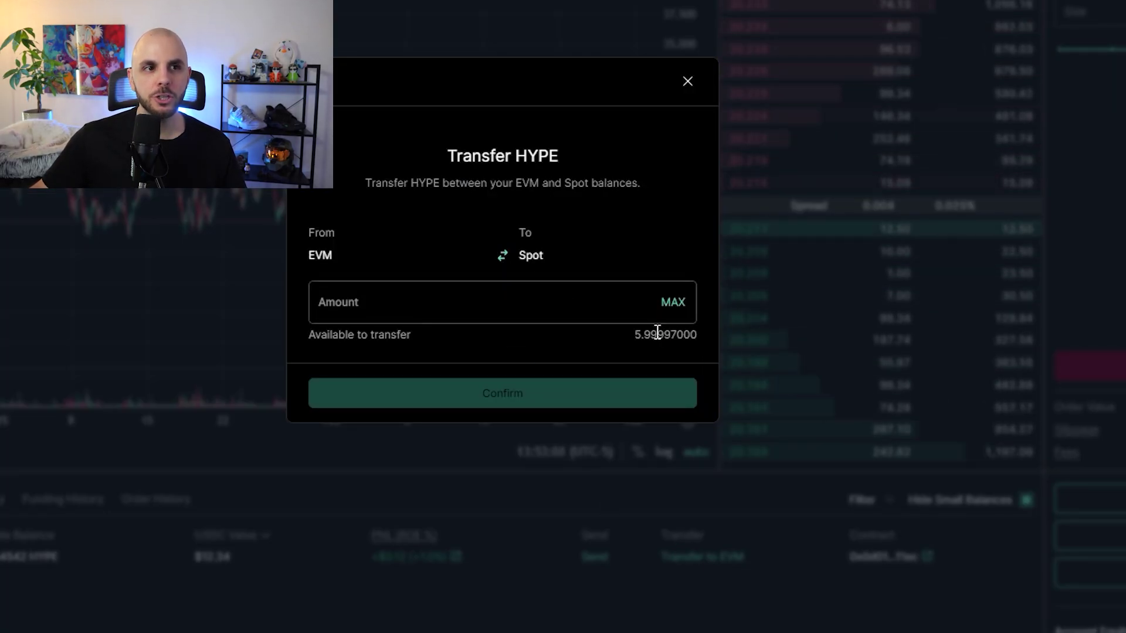
pyautogui.click(502, 263)
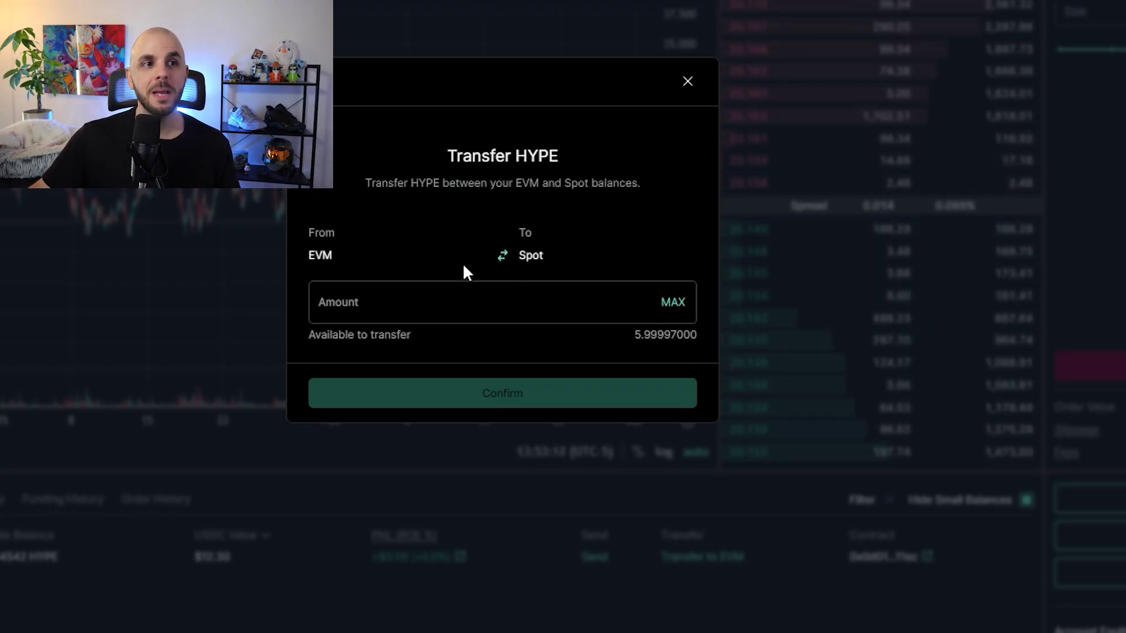
pyautogui.moveTo(470, 263); pyautogui.dragTo(560, 265)
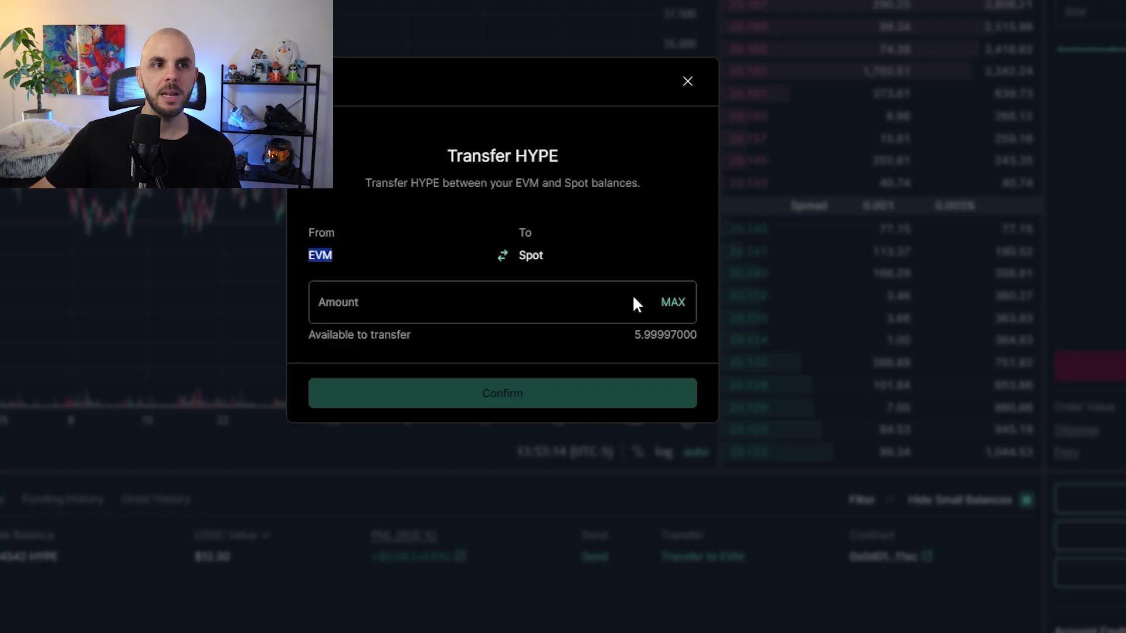
pyautogui.click(557, 302)
pyautogui.write('3')
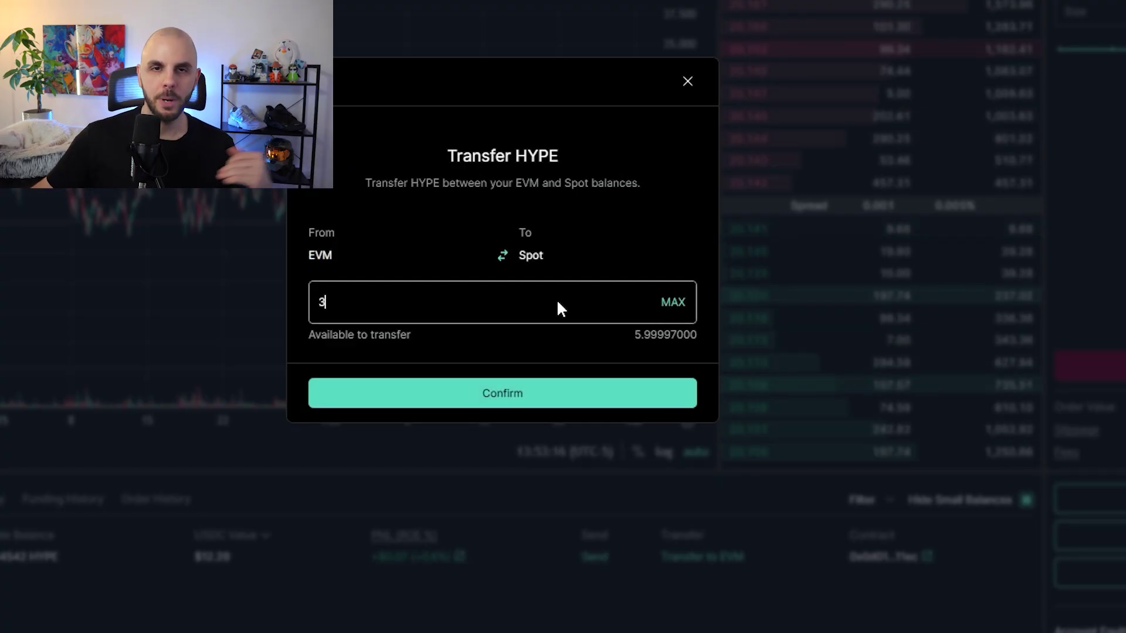
pyautogui.click(584, 409)
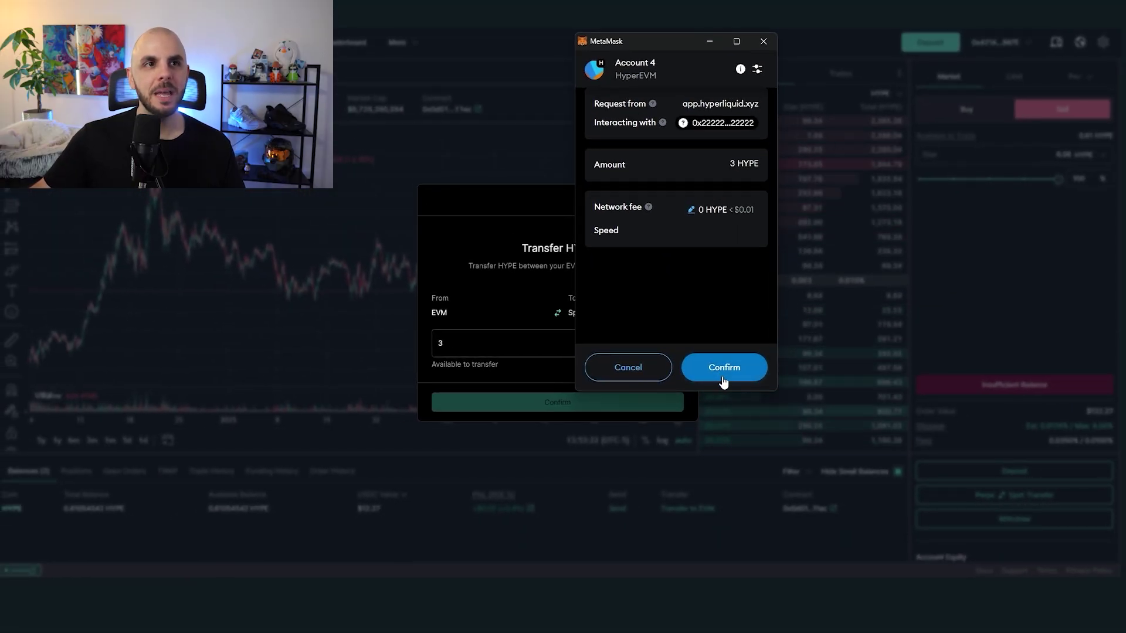
pyautogui.click(736, 371)
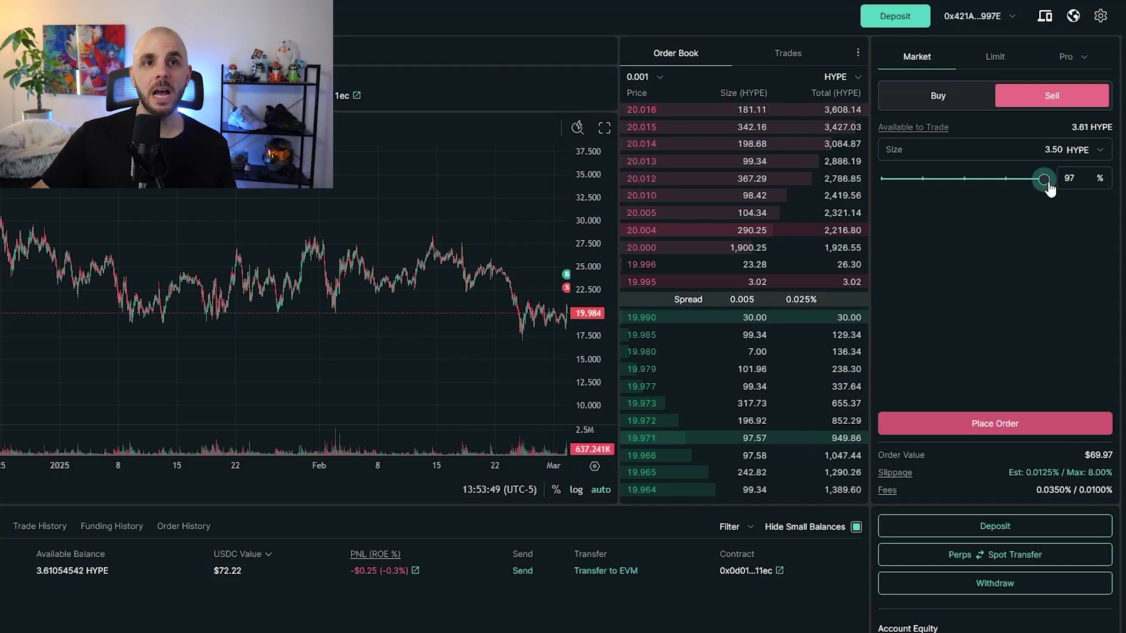
# - Market-sell 1.84 HYPE (51% of available) for USDC
pyautogui.moveTo(1050, 187); pyautogui.dragTo(966, 179)
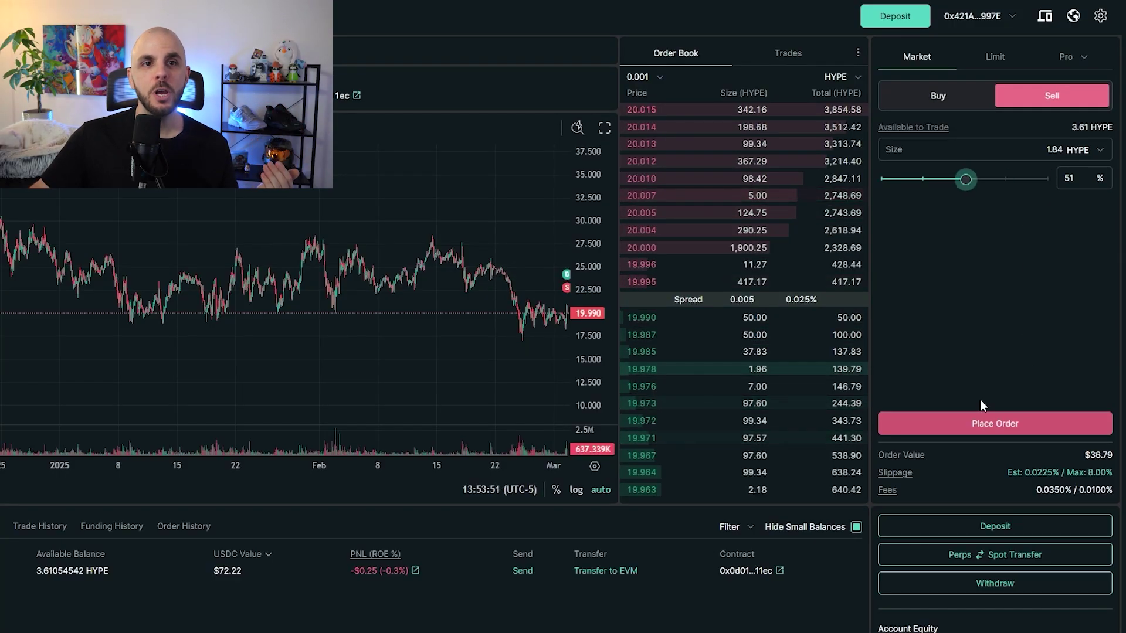
pyautogui.click(974, 424)
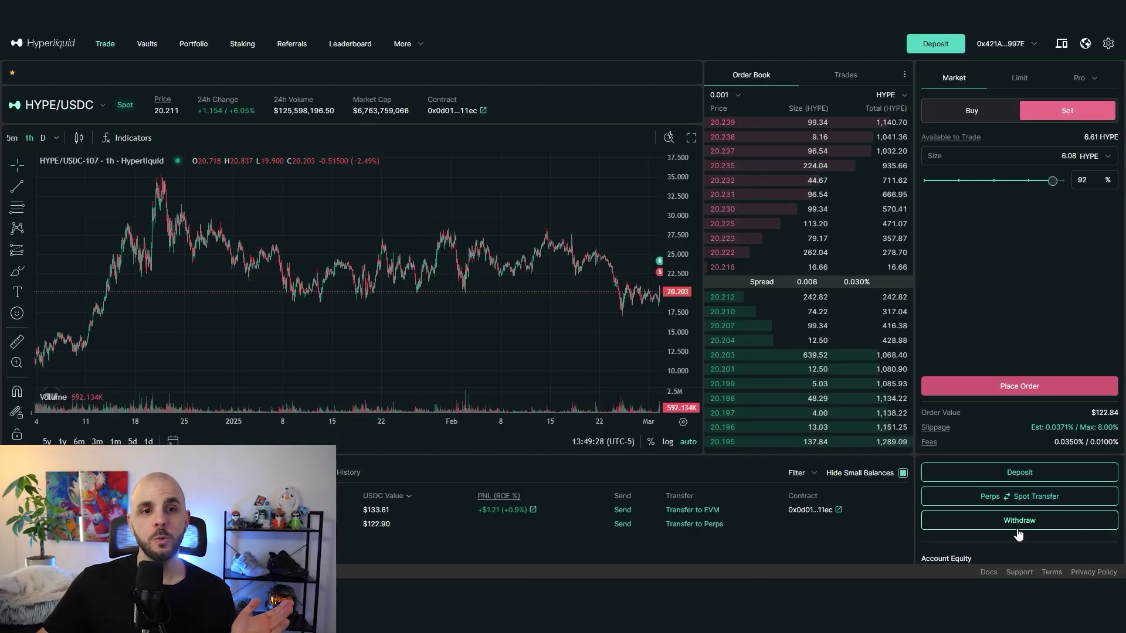
pyautogui.click(1020, 520)
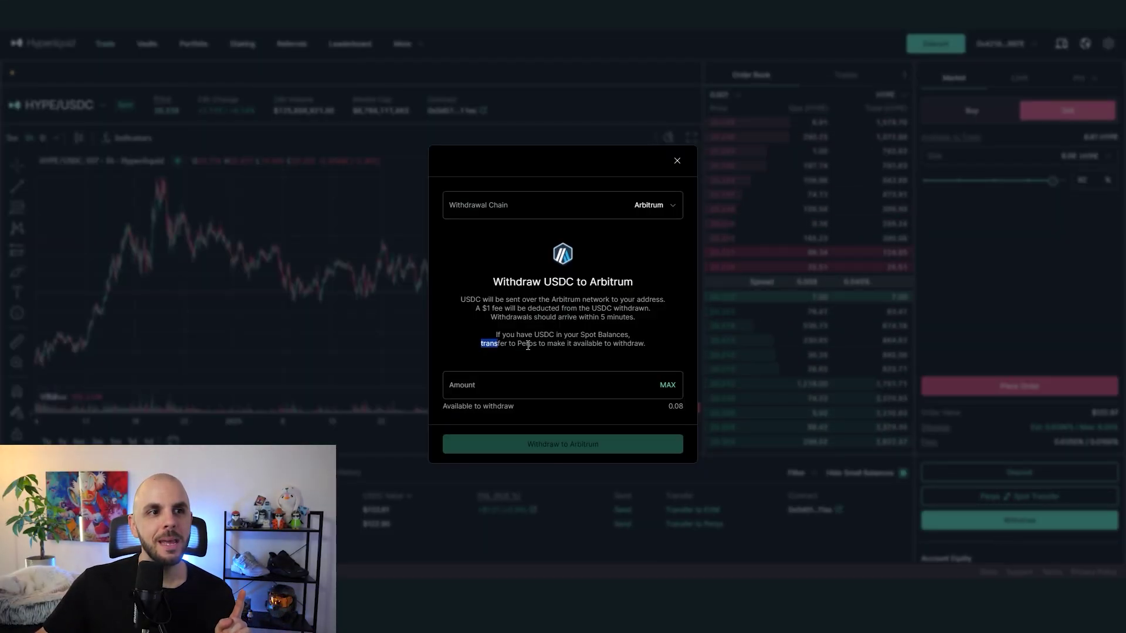
pyautogui.click(677, 162)
# - Move all spot USDC to Perps and withdraw 122.98 USDC to Arbitrum
pyautogui.click(1019, 496)
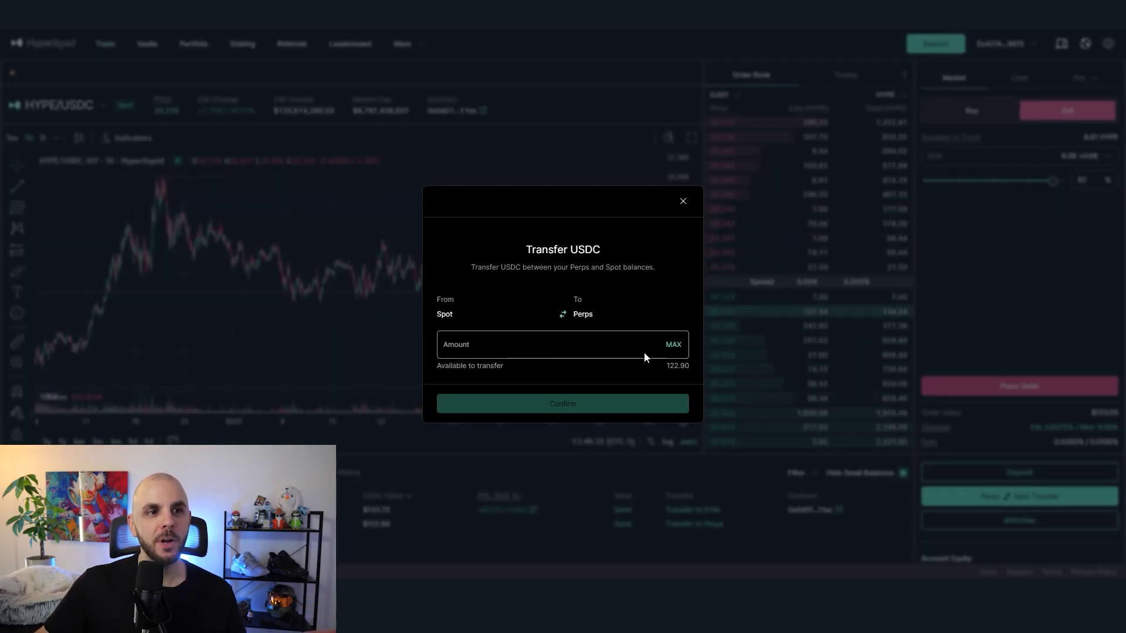
pyautogui.click(675, 346)
pyautogui.click(592, 402)
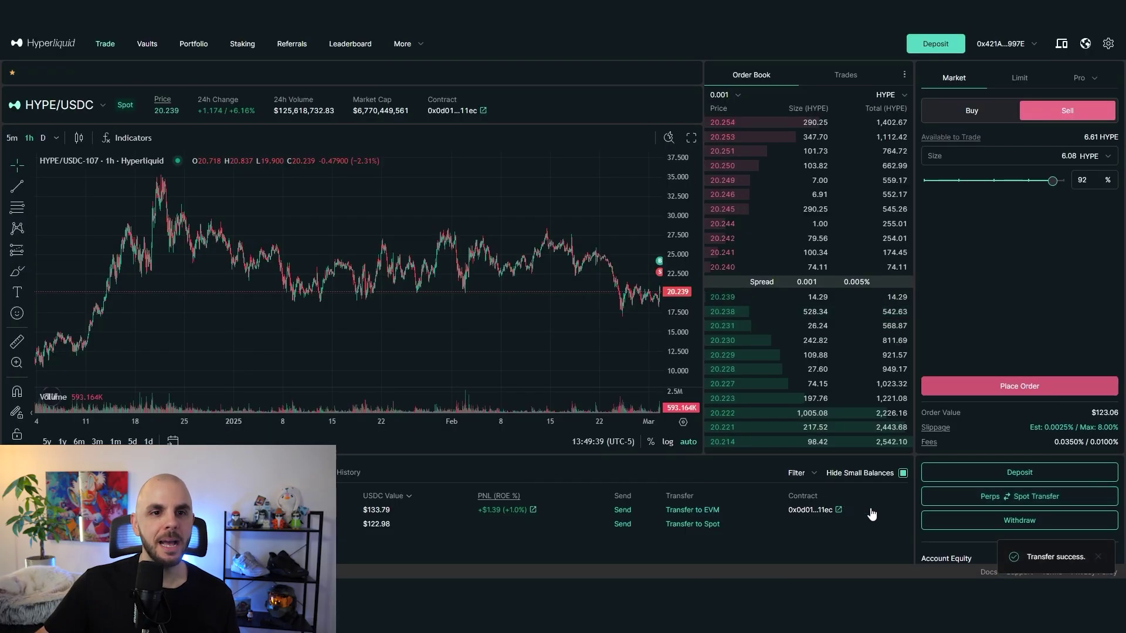
pyautogui.click(1019, 521)
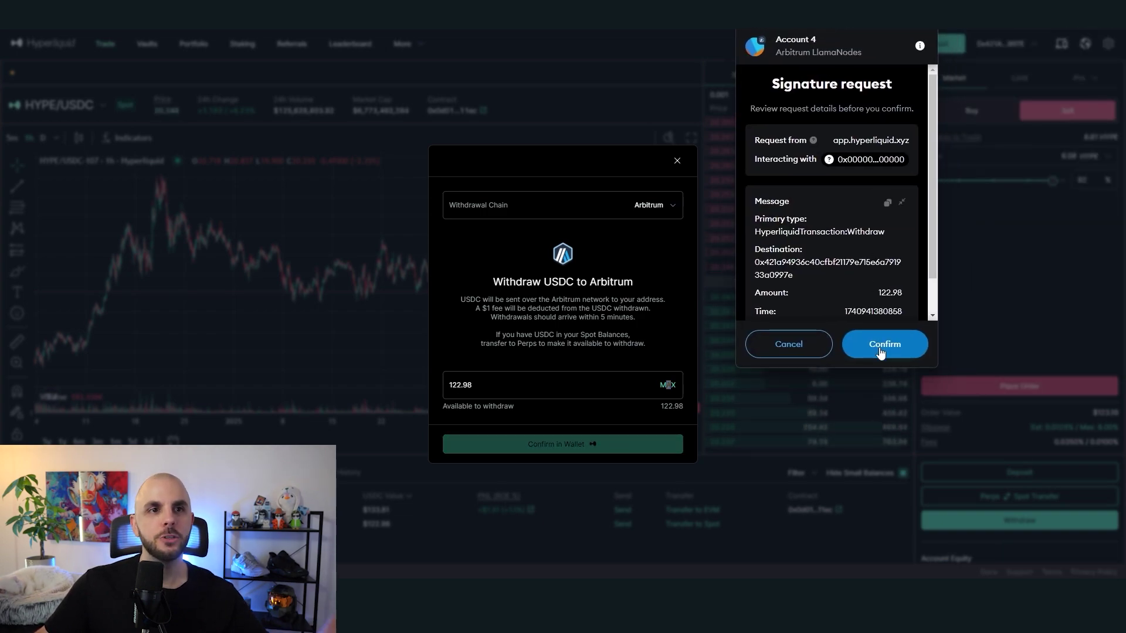
pyautogui.click(882, 349)
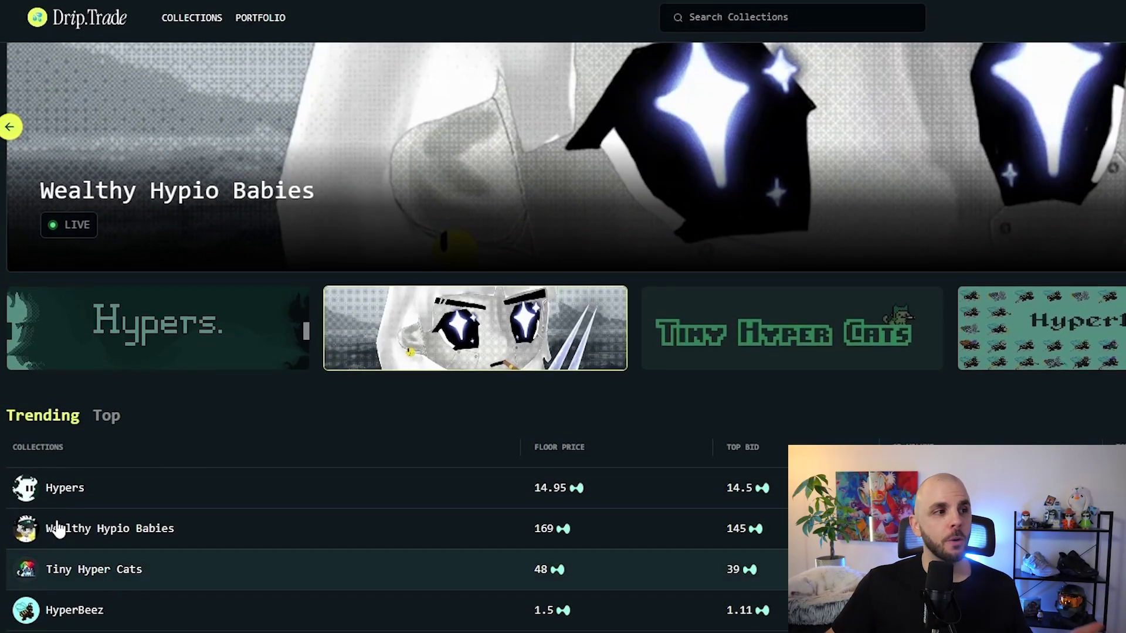
# - Open the Hypers collection, sign the verification message, and open HYPRS #8739 at 14.9 HYPE
pyautogui.scroll(-1, 80, 510)
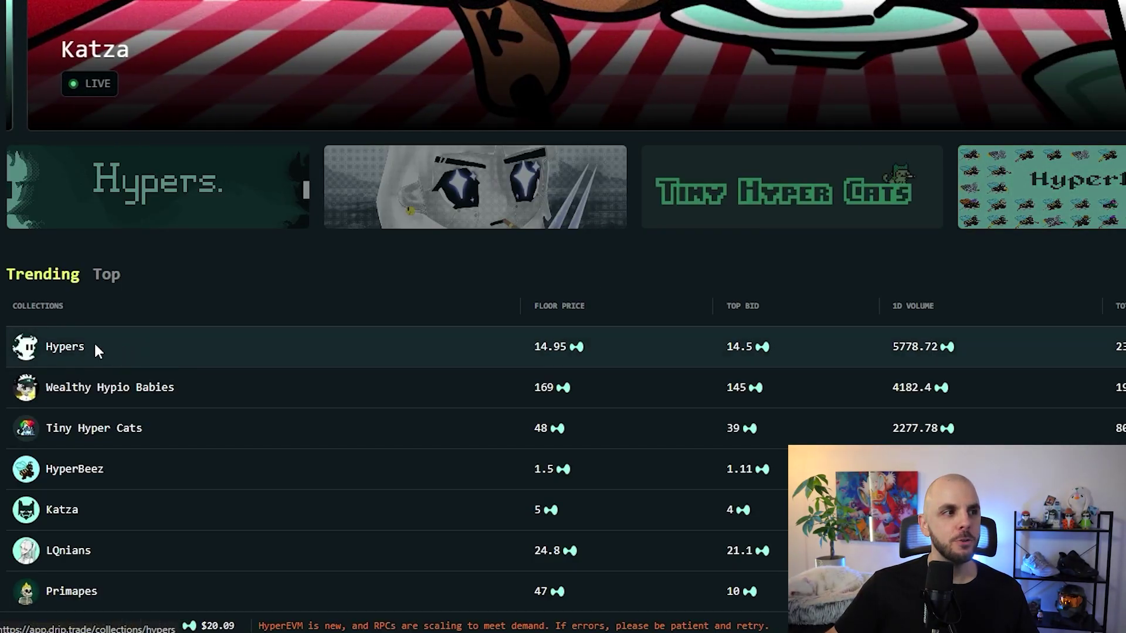
pyautogui.click(95, 349)
pyautogui.click(594, 330)
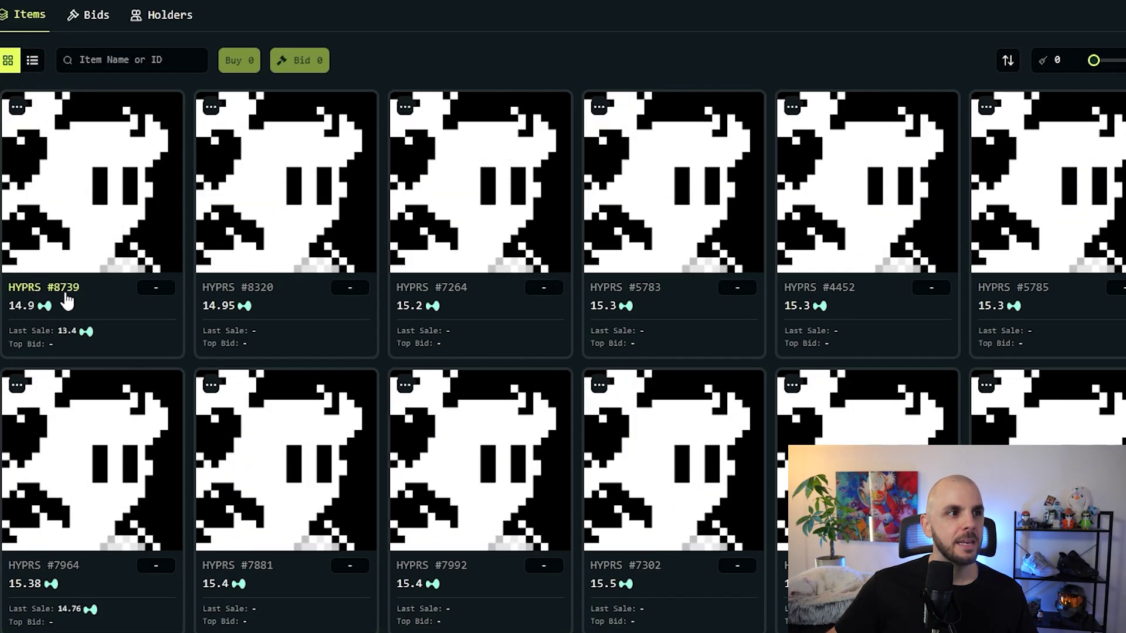
pyautogui.click(87, 326)
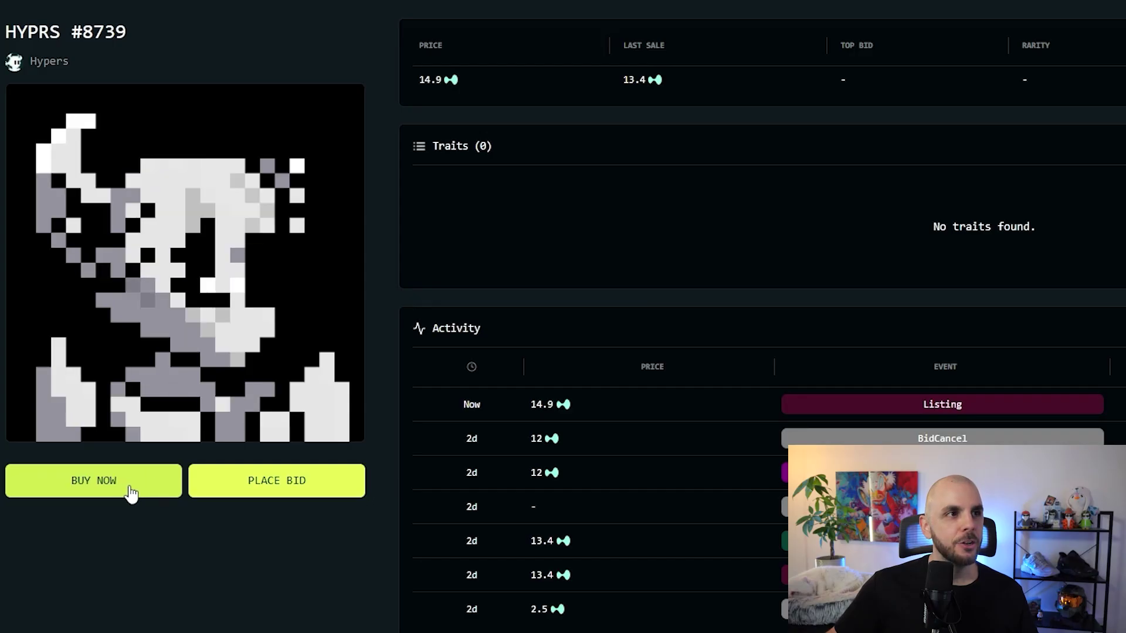
pyautogui.moveTo(460, 83); pyautogui.dragTo(514, 70)
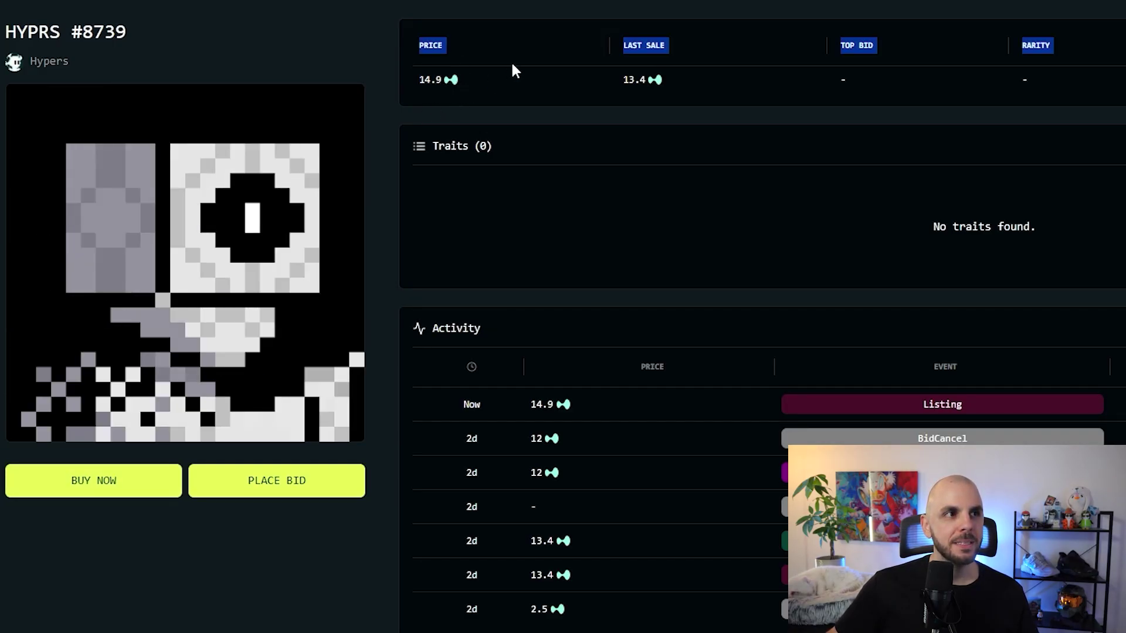
pyautogui.click(514, 70)
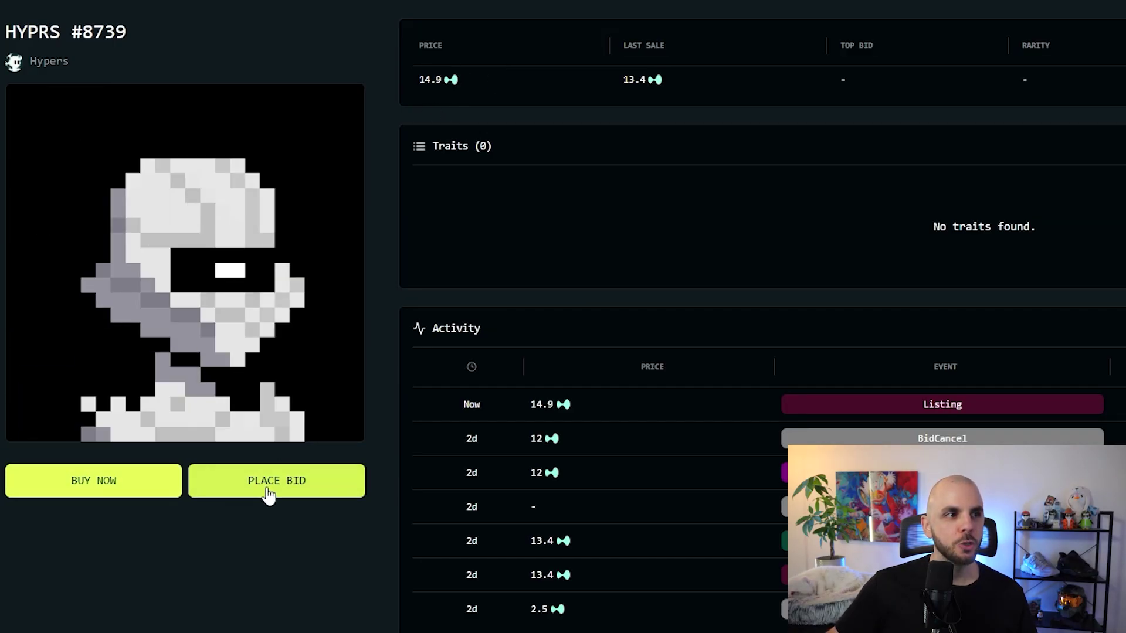
# - Buy HYPRS #8739 for 14.9 HYPE and check it in the portfolio inventory
pyautogui.click(109, 494)
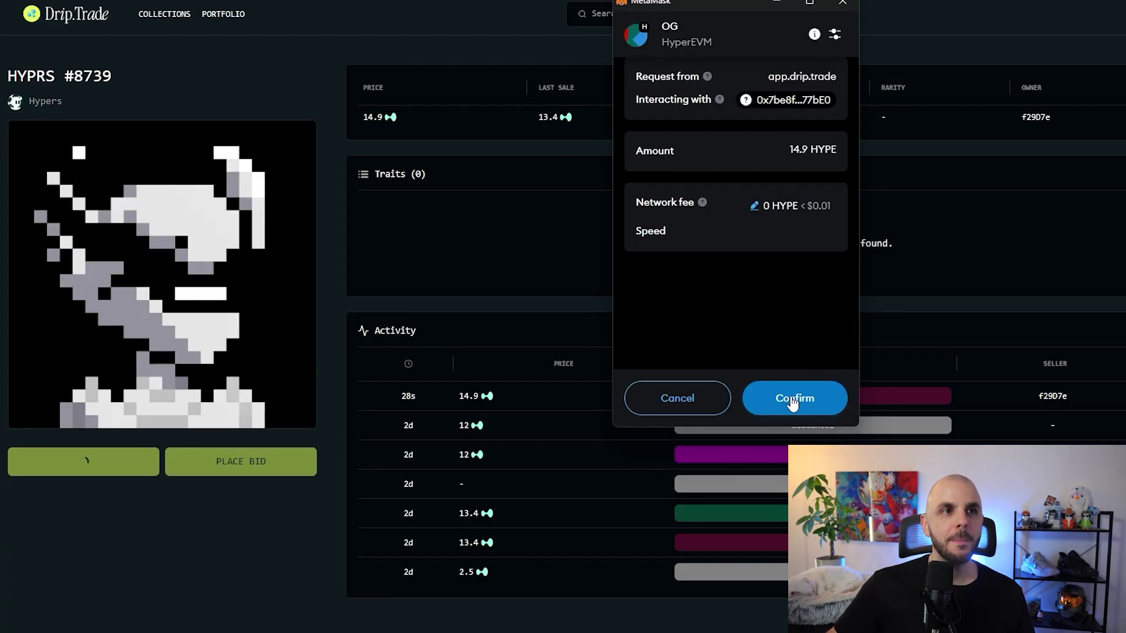
pyautogui.click(793, 404)
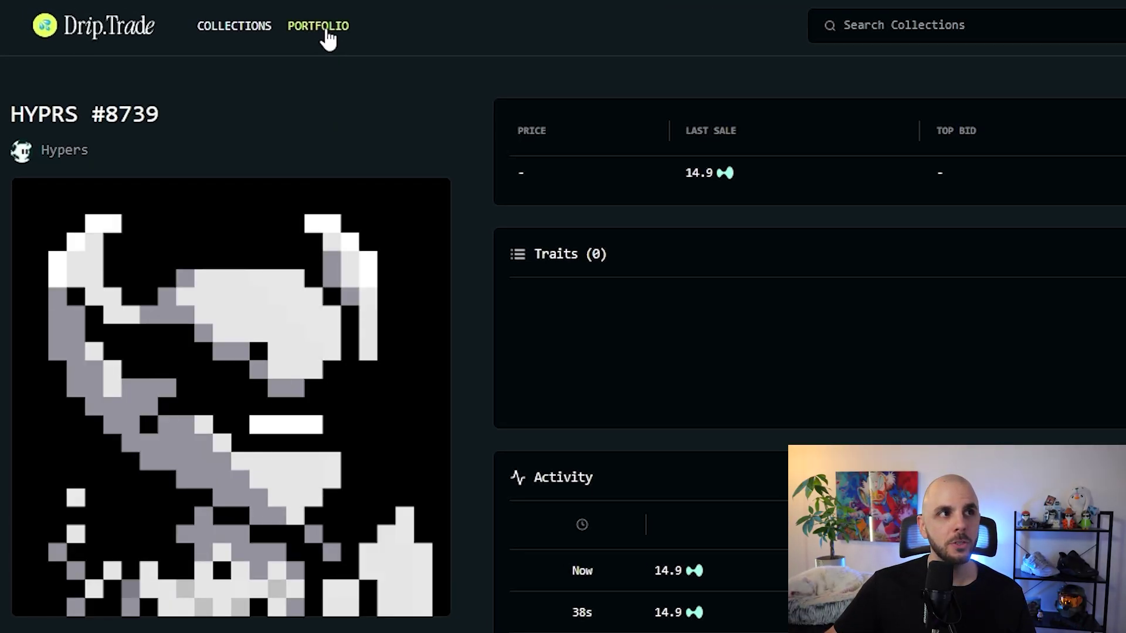
pyautogui.click(327, 36)
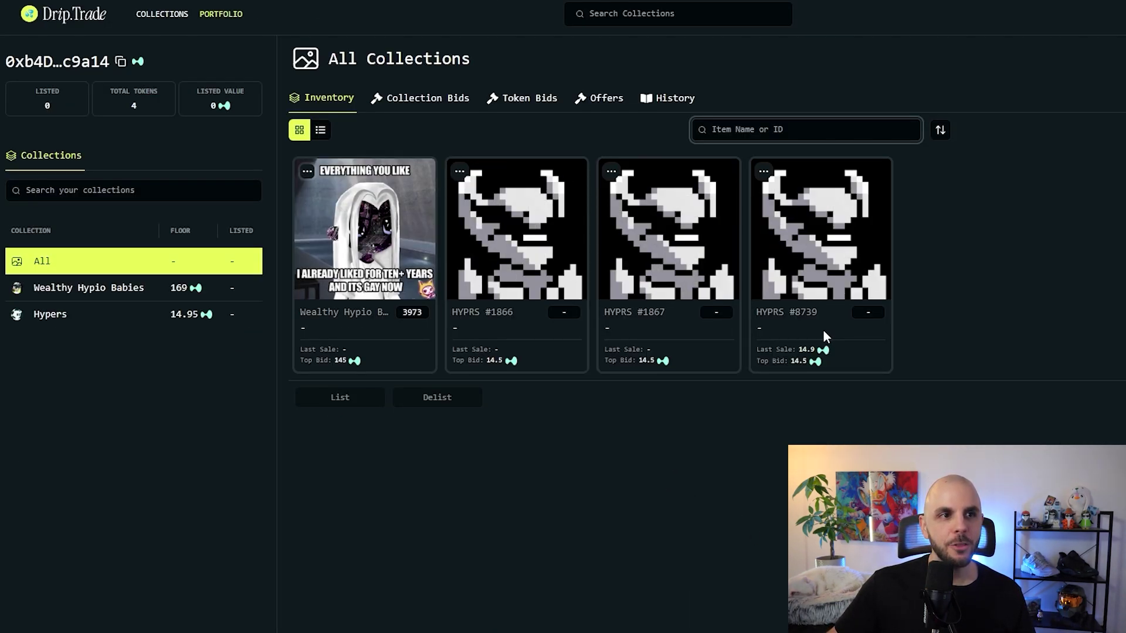
pyautogui.moveTo(762, 363)
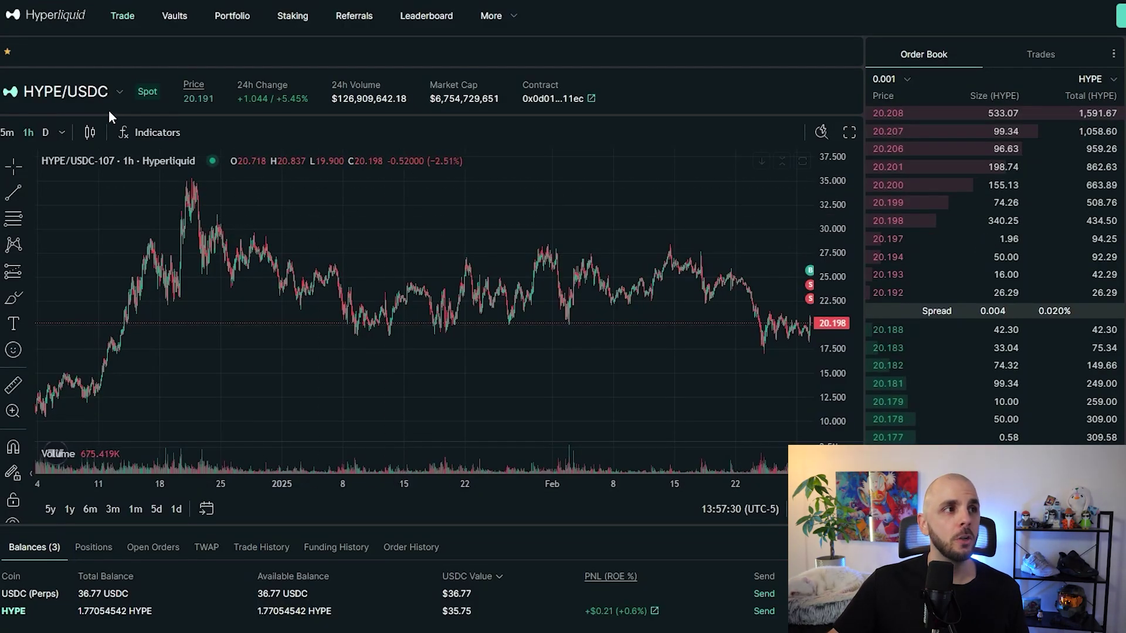
# - Open the HYPE/USDC coin selector and filter it to Spot pairs
pyautogui.click(117, 95)
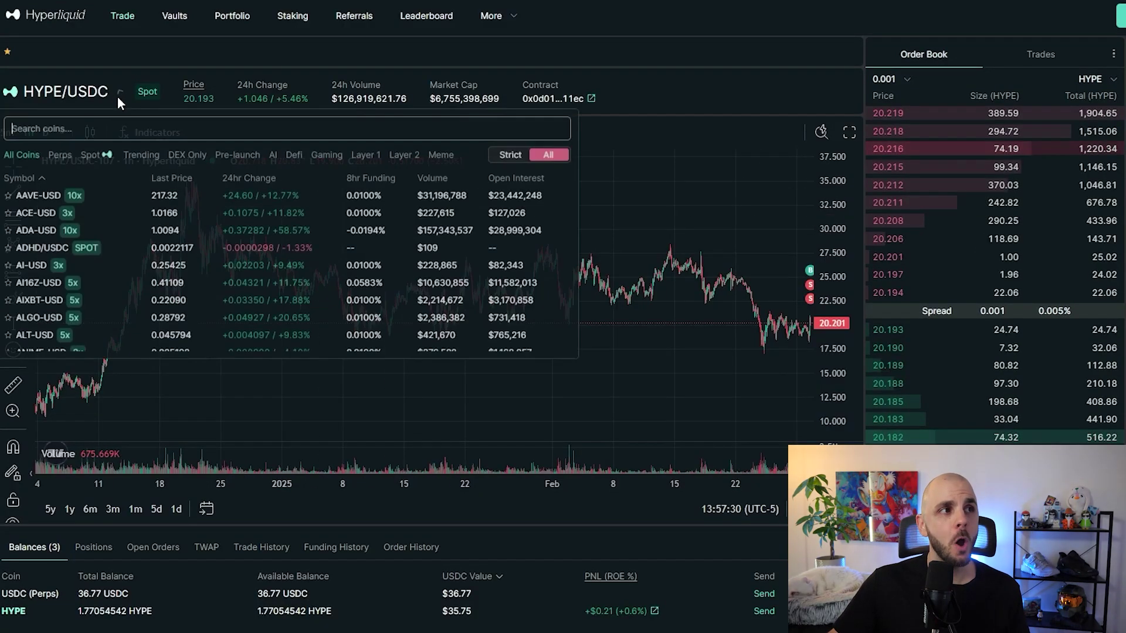
pyautogui.click(91, 156)
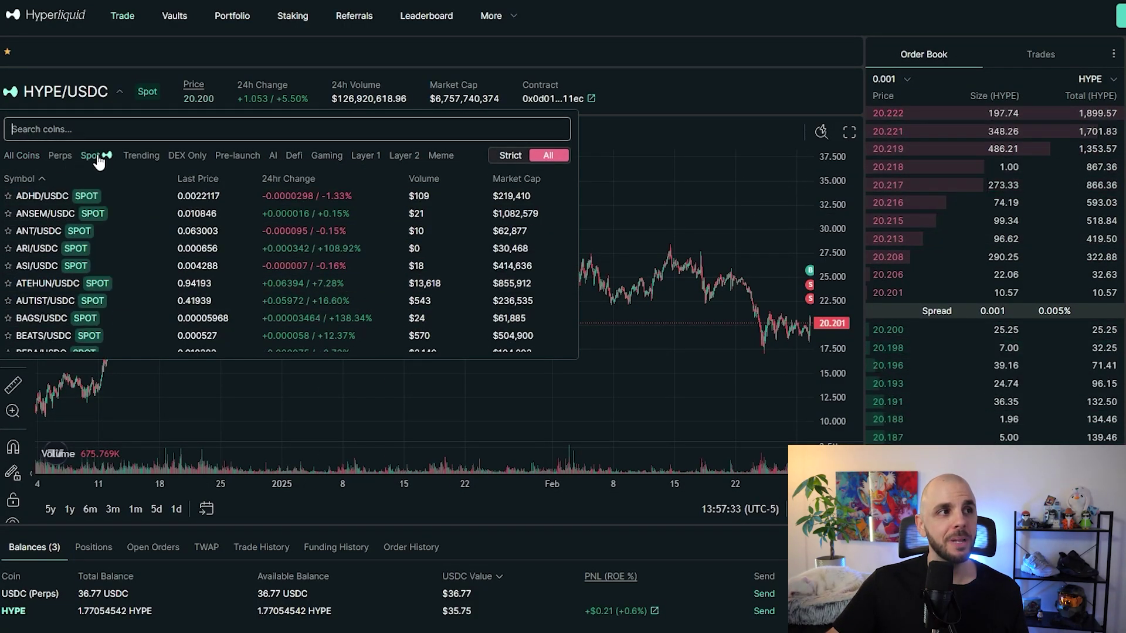
pyautogui.click(60, 156)
pyautogui.click(90, 156)
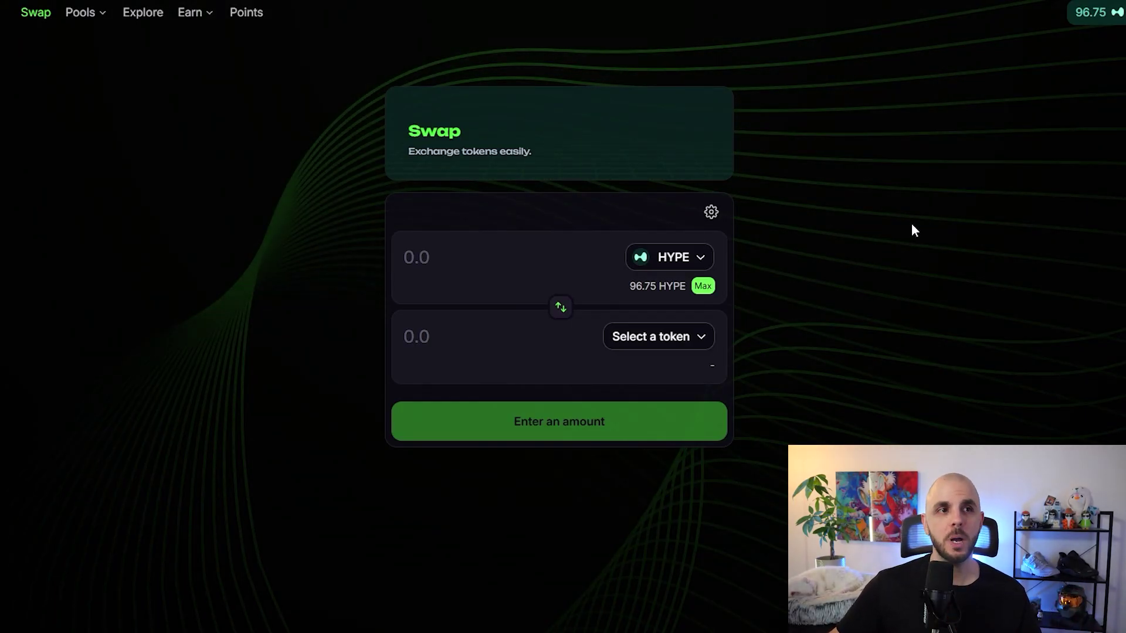
# - Set up a swap of 10 HYPE for BUDDY in HyperSwap
pyautogui.click(697, 261)
pyautogui.click(748, 323)
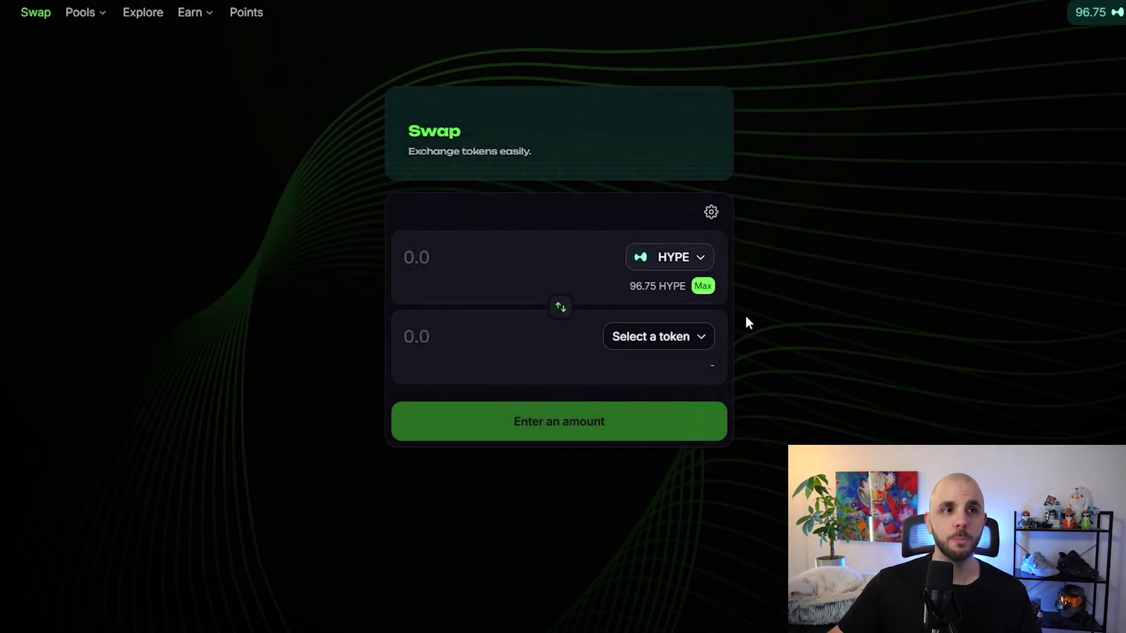
pyautogui.click(686, 338)
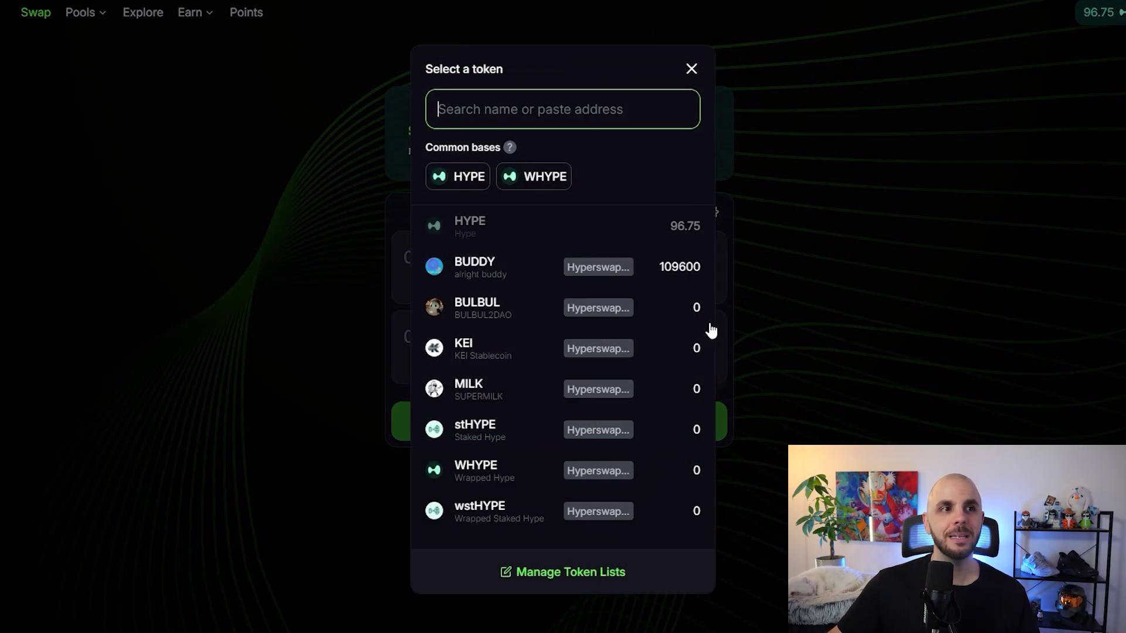
pyautogui.click(544, 274)
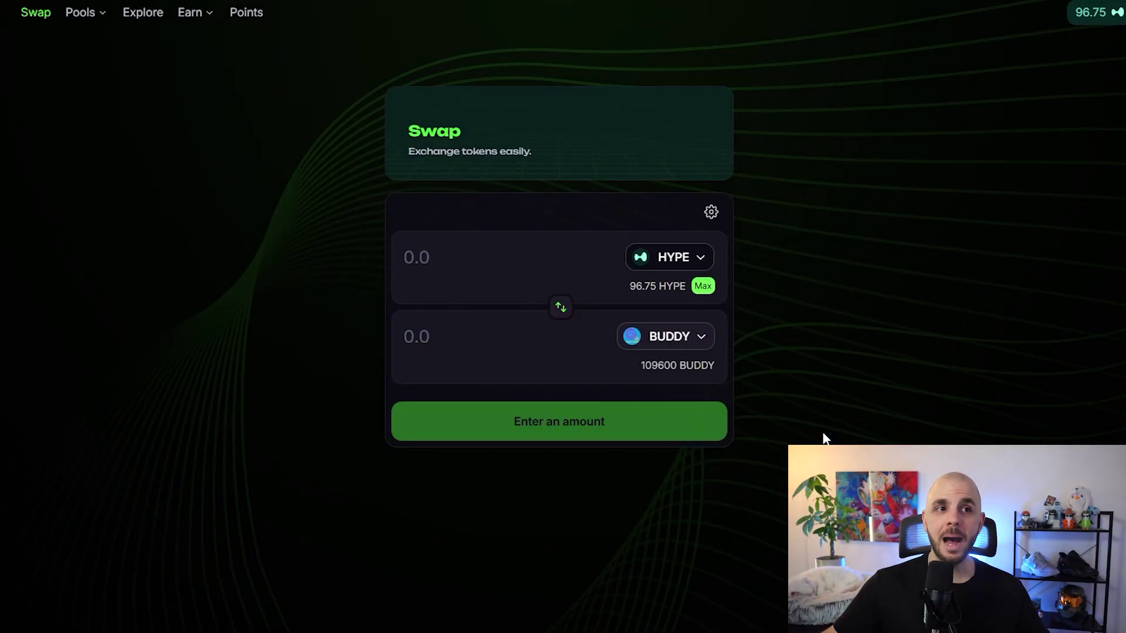
pyautogui.click(462, 259)
pyautogui.write('10')
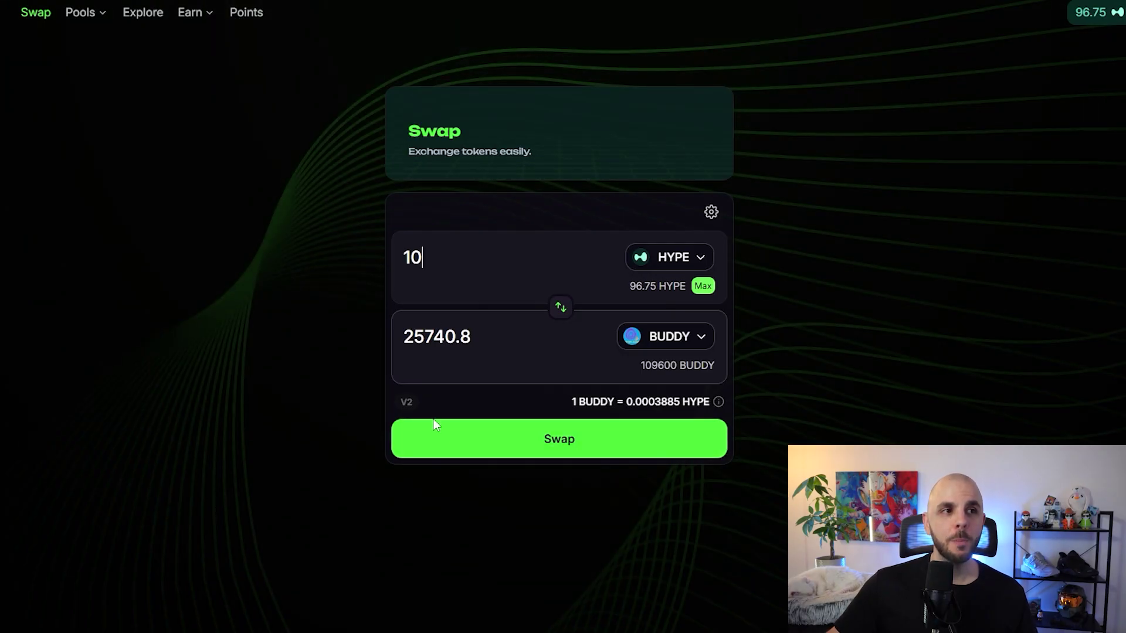
# - Execute the 10 HYPE to ~25740.8 BUDDY swap, approve it in MetaMask, and add BUDDY to the wallet
pyautogui.click(465, 442)
pyautogui.click(588, 451)
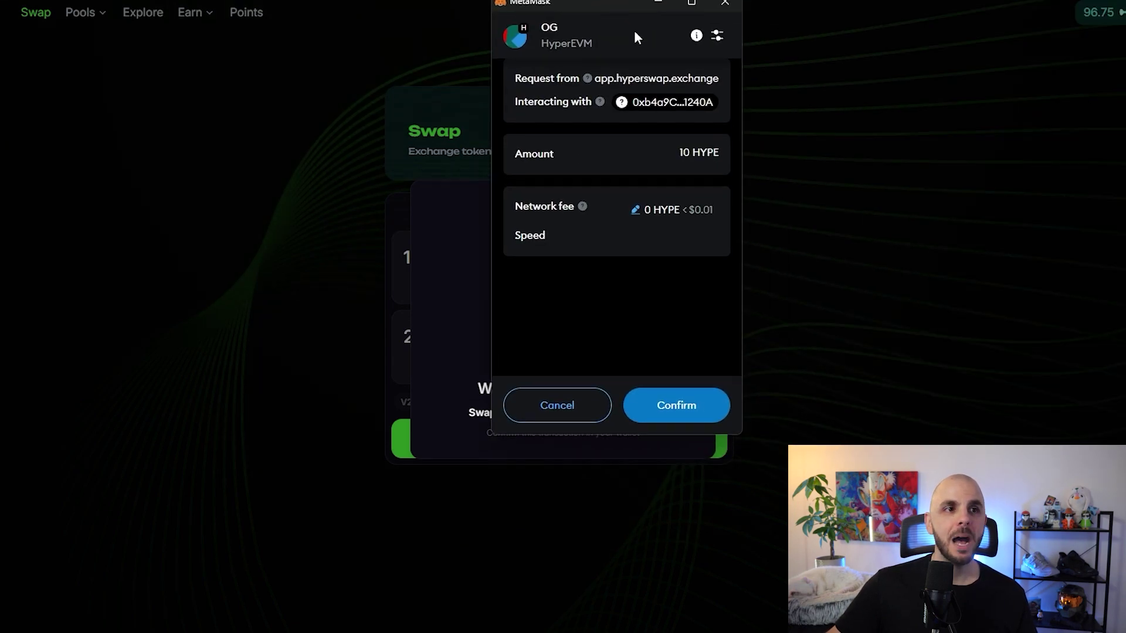
pyautogui.press('Return')
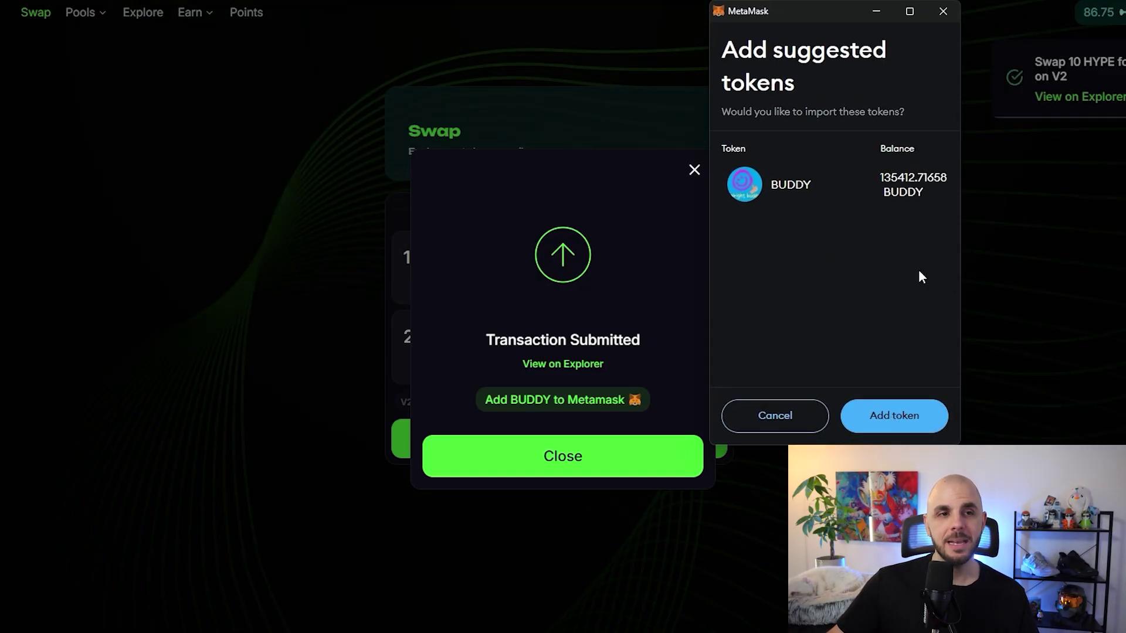
pyautogui.click(894, 416)
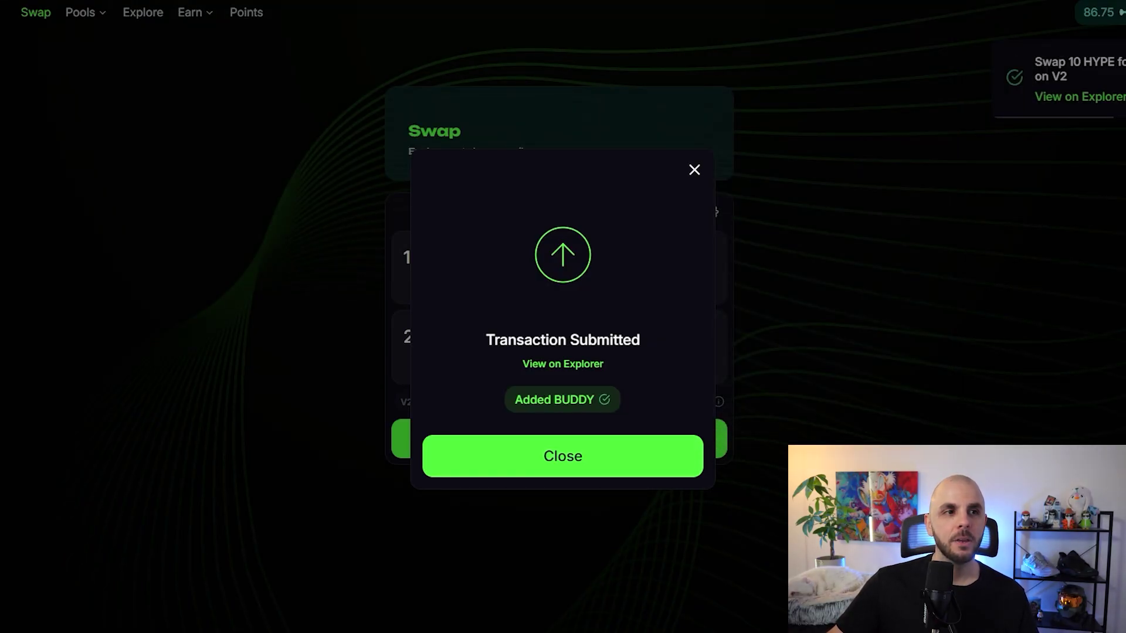
pyautogui.click(624, 463)
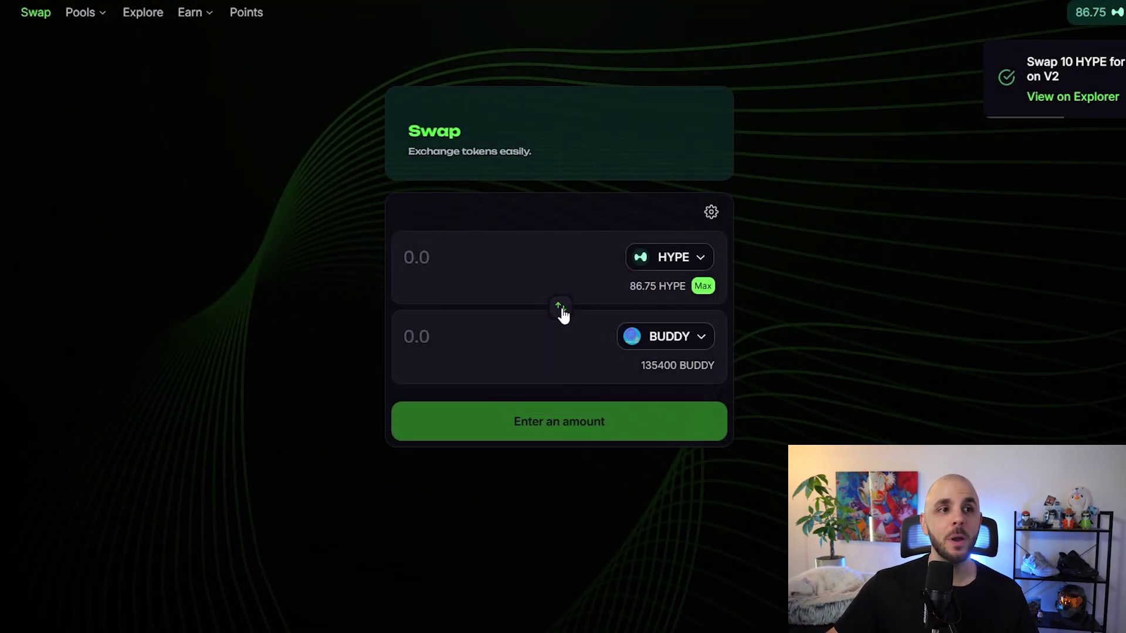
# - Preview selling the full BUDDY balance for ~52.0212 HYPE, approve BUDDY, then return to Hyperliquid HYPE/USDC
pyautogui.click(561, 309)
pyautogui.click(704, 287)
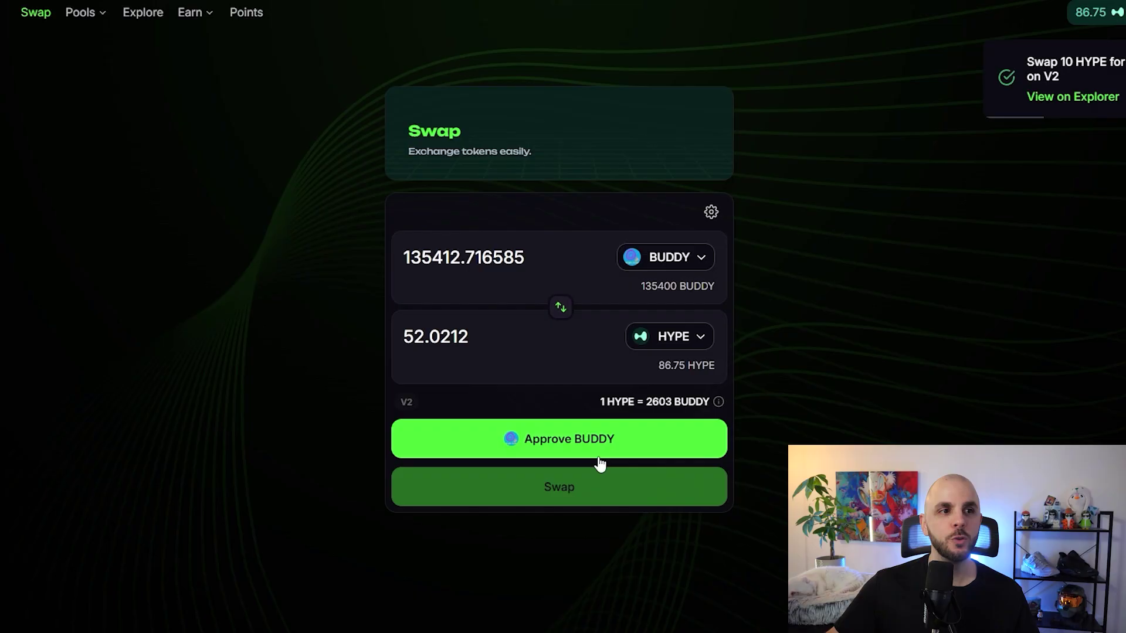
pyautogui.click(594, 454)
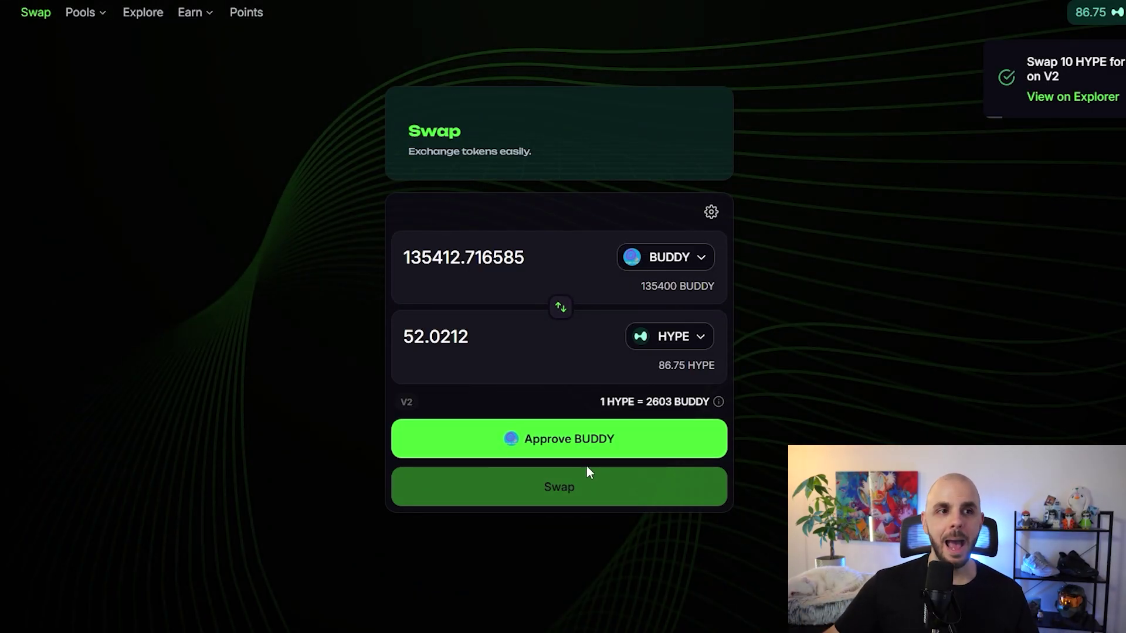
pyautogui.click(685, 342)
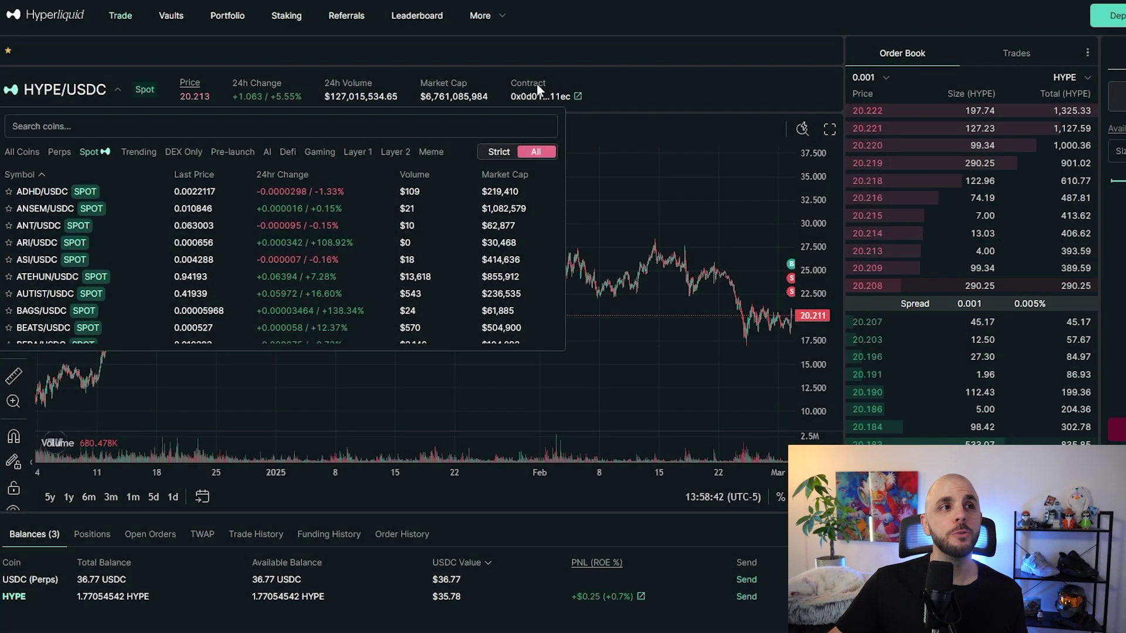
# - Close the coin search and go to Hyperliquid's HYPE staking page
pyautogui.click(113, 90)
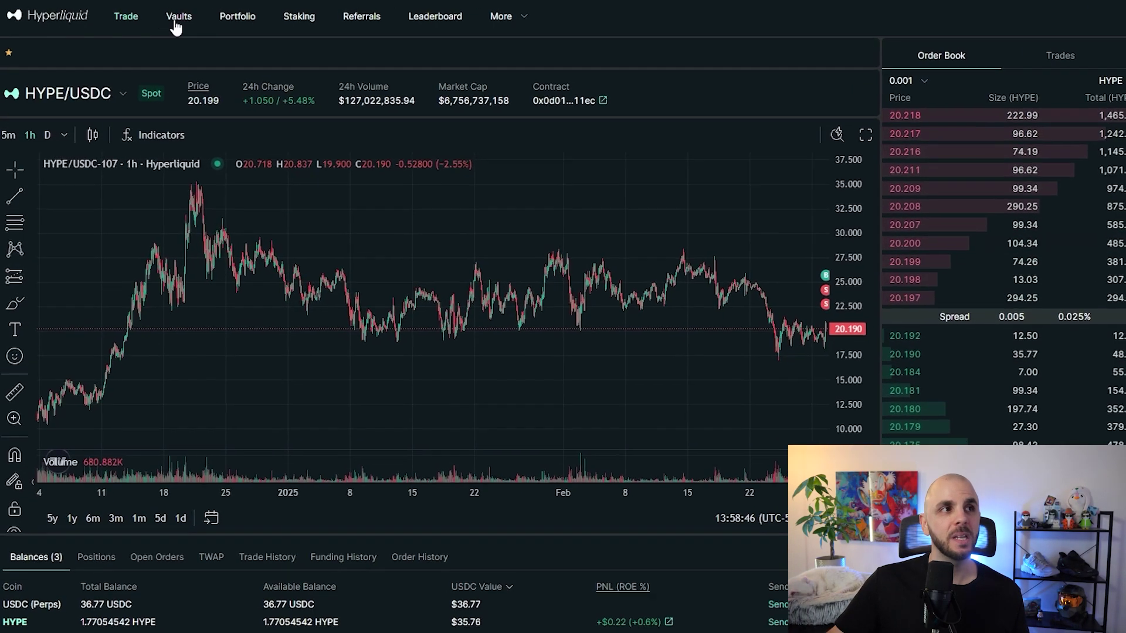
pyautogui.click(300, 17)
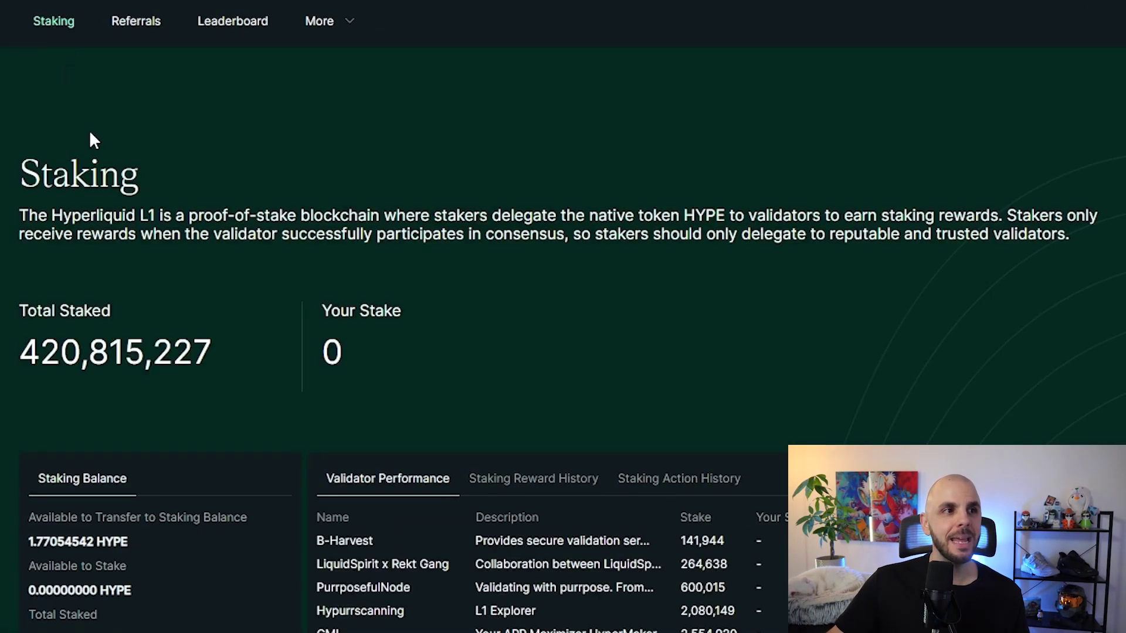
pyautogui.scroll(-2, 115, 196)
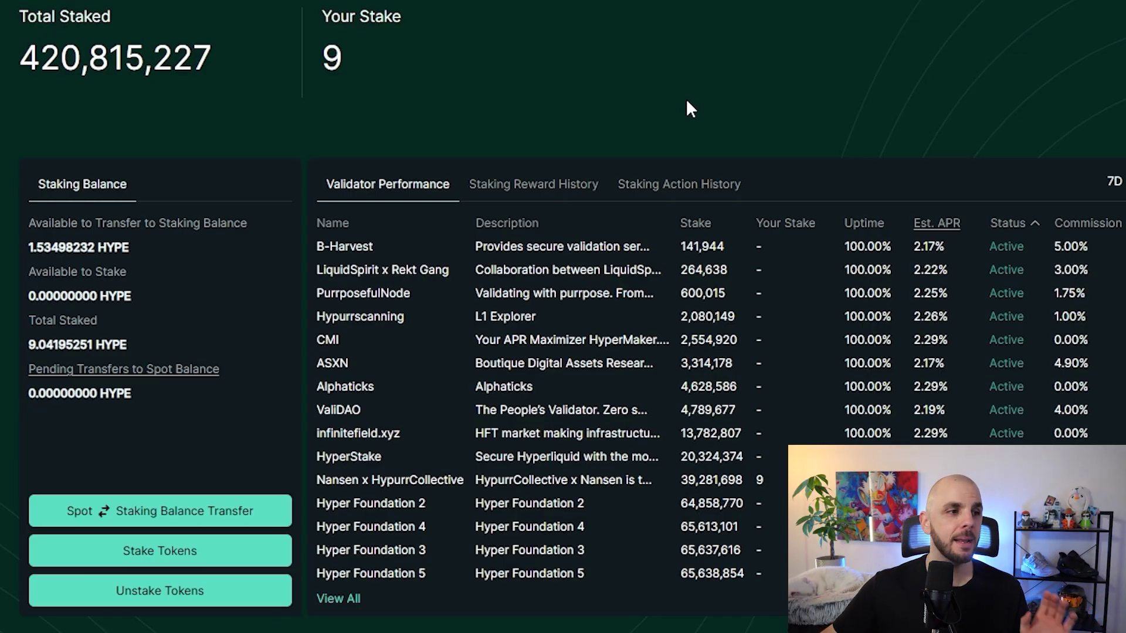
# - Transfer 1 HYPE from the Spot balance into the staking balance and approve it in the wallet
pyautogui.click(151, 511)
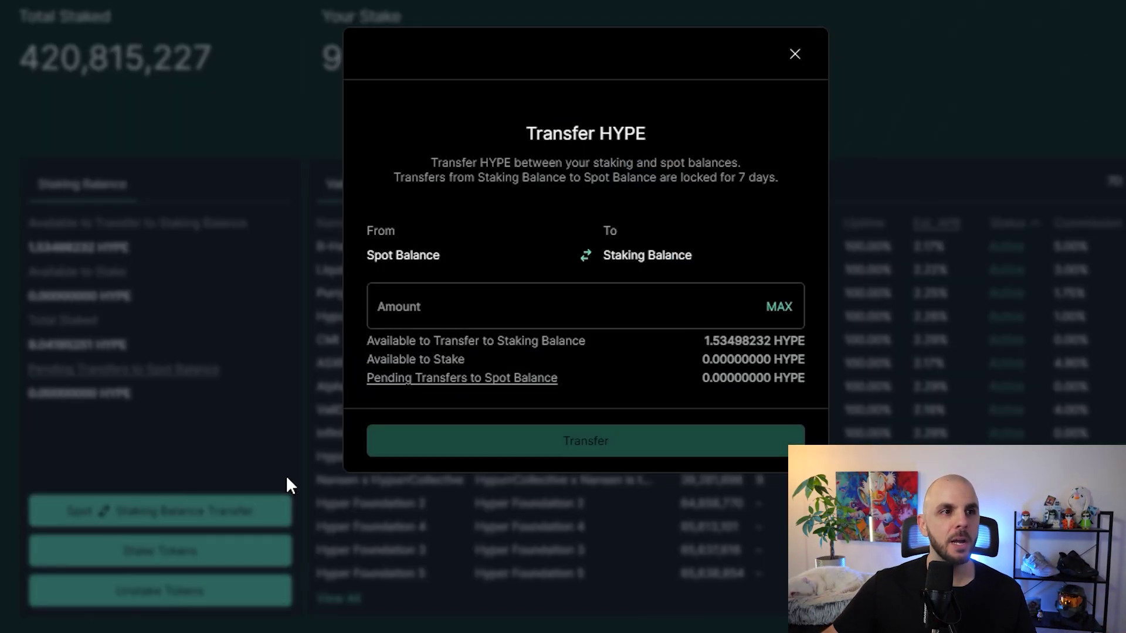
pyautogui.click(780, 307)
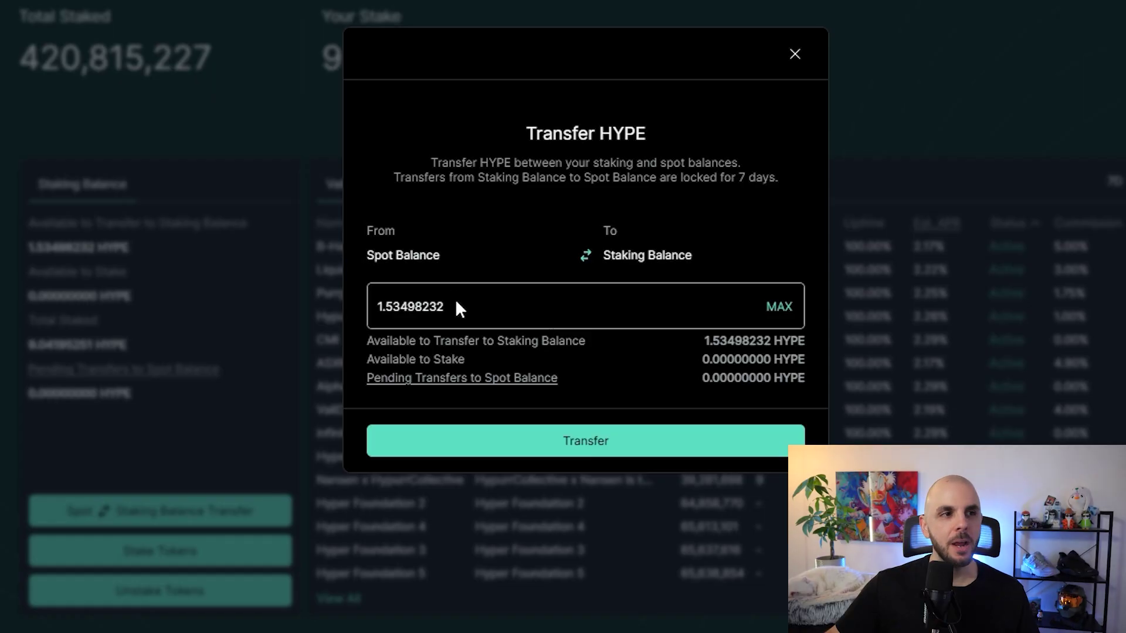
pyautogui.doubleClick(411, 311)
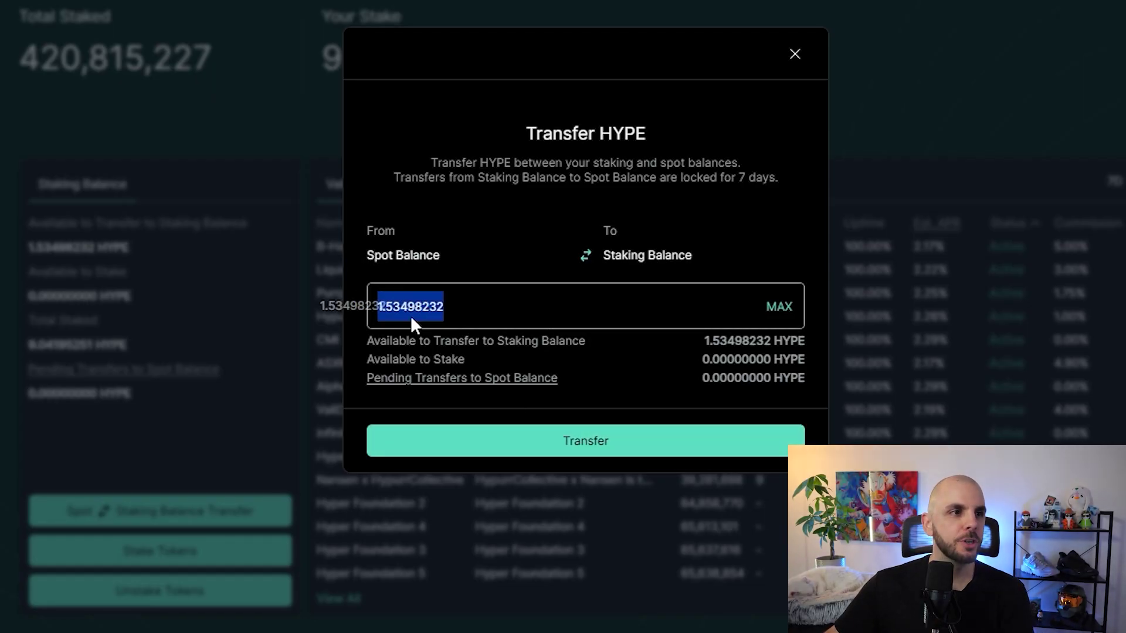
pyautogui.write('1')
pyautogui.click(587, 447)
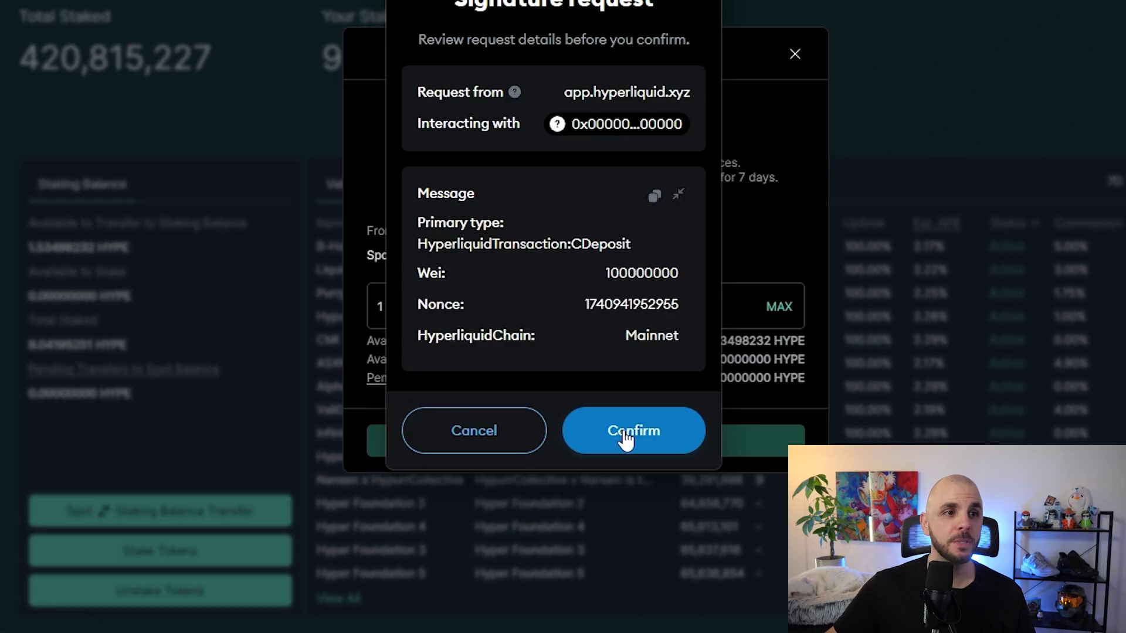
pyautogui.click(627, 434)
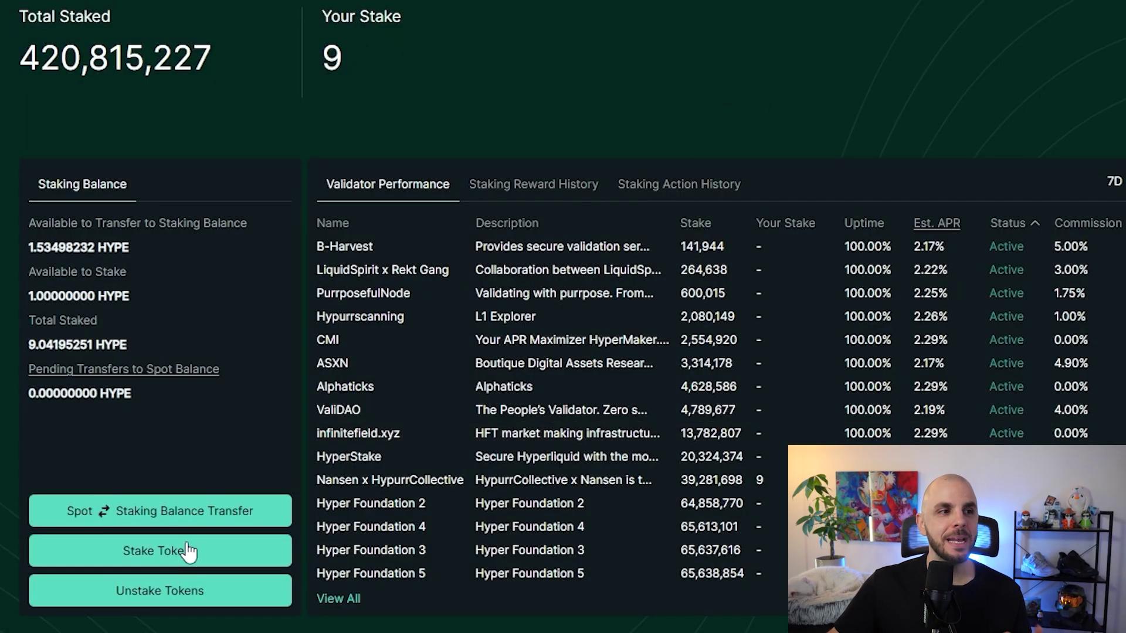
# - Stake the 1 available HYPE with the Nansen x HypurrCollective validator and approve it in MetaMask
pyautogui.click(196, 568)
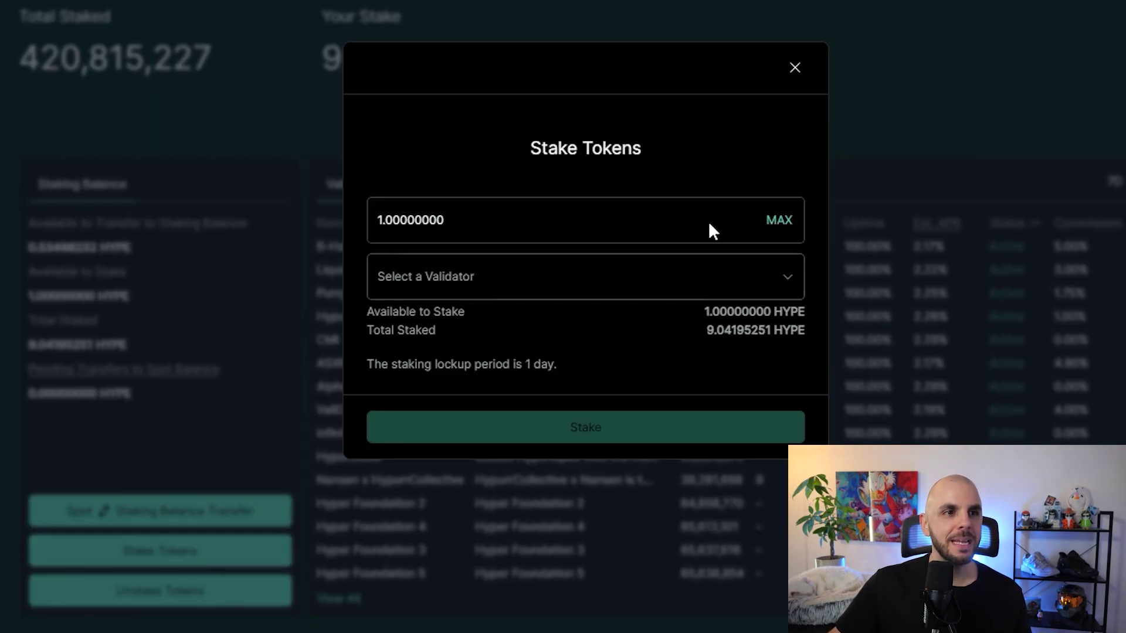
pyautogui.click(777, 230)
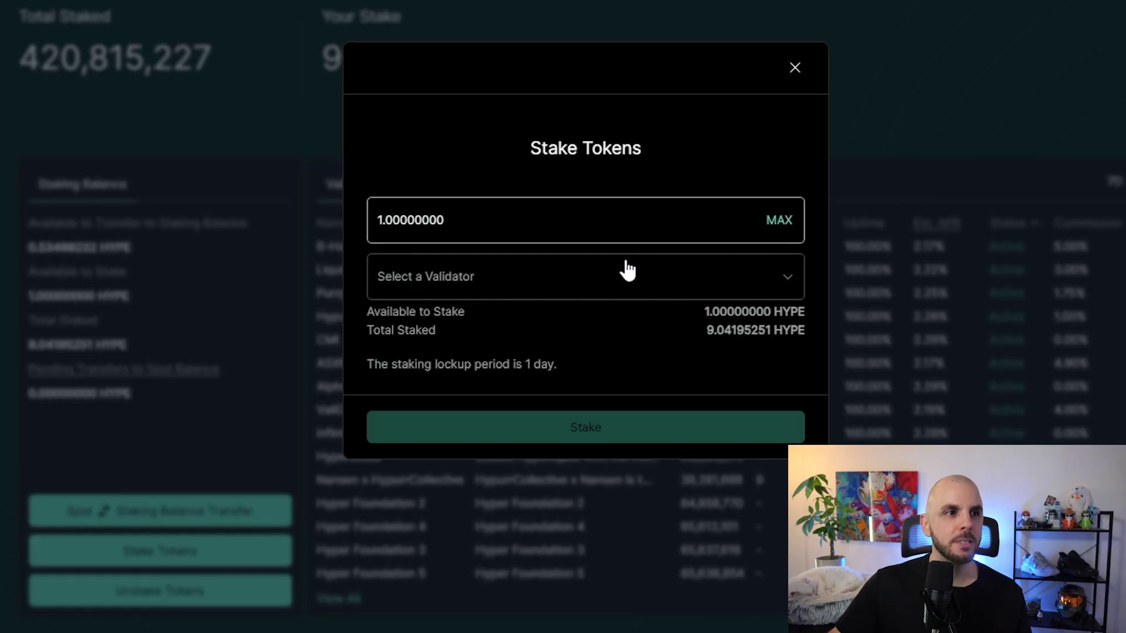
pyautogui.click(784, 281)
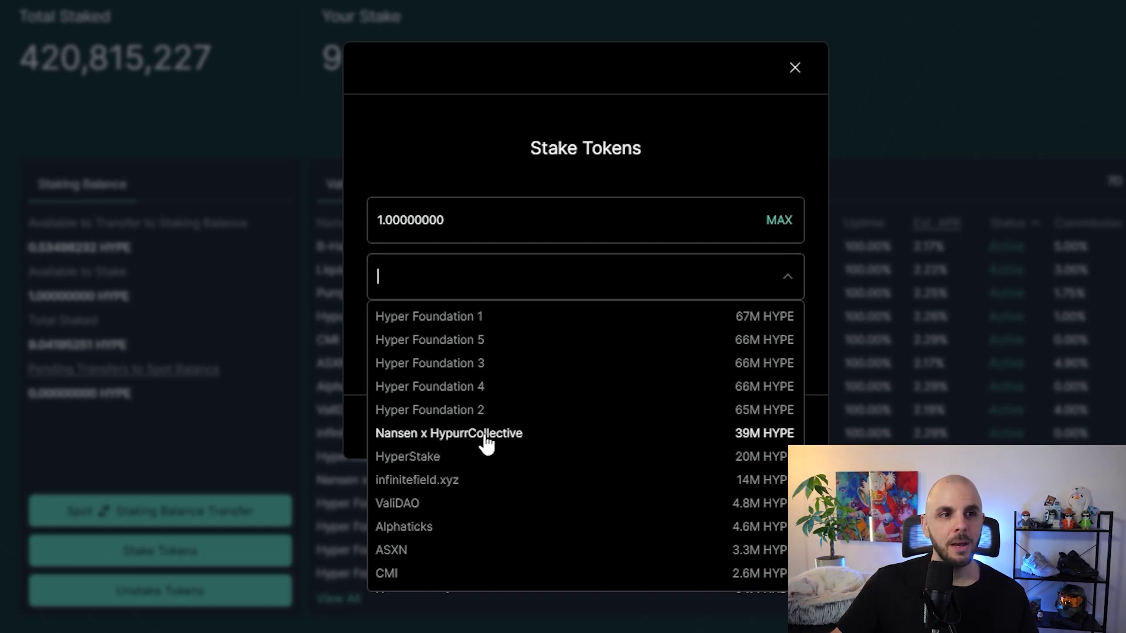
pyautogui.click(521, 441)
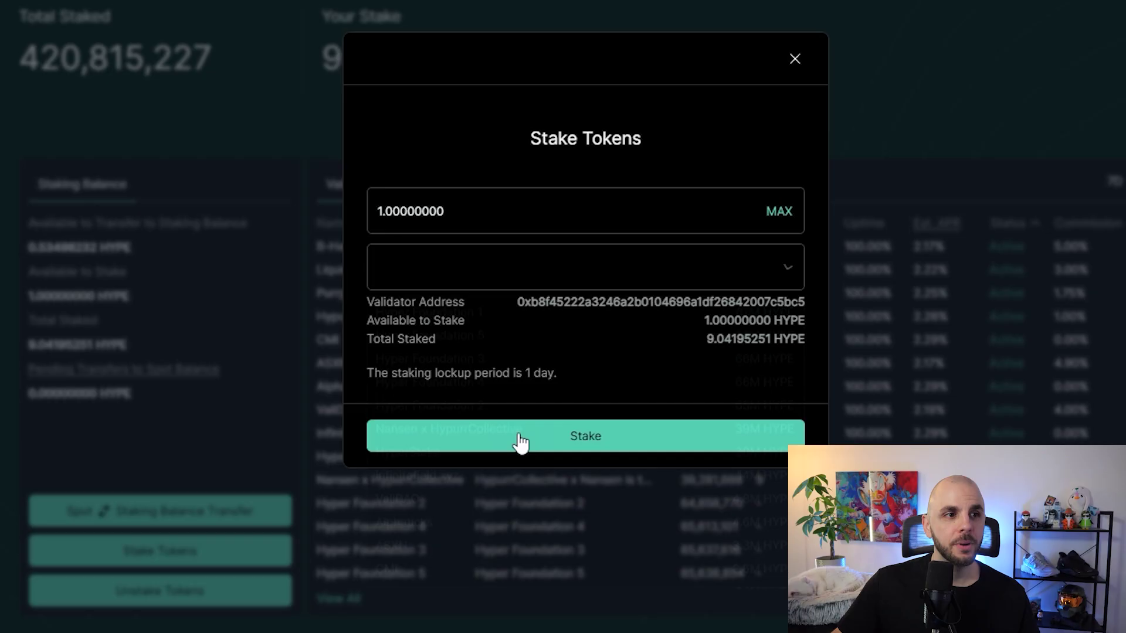
pyautogui.click(632, 438)
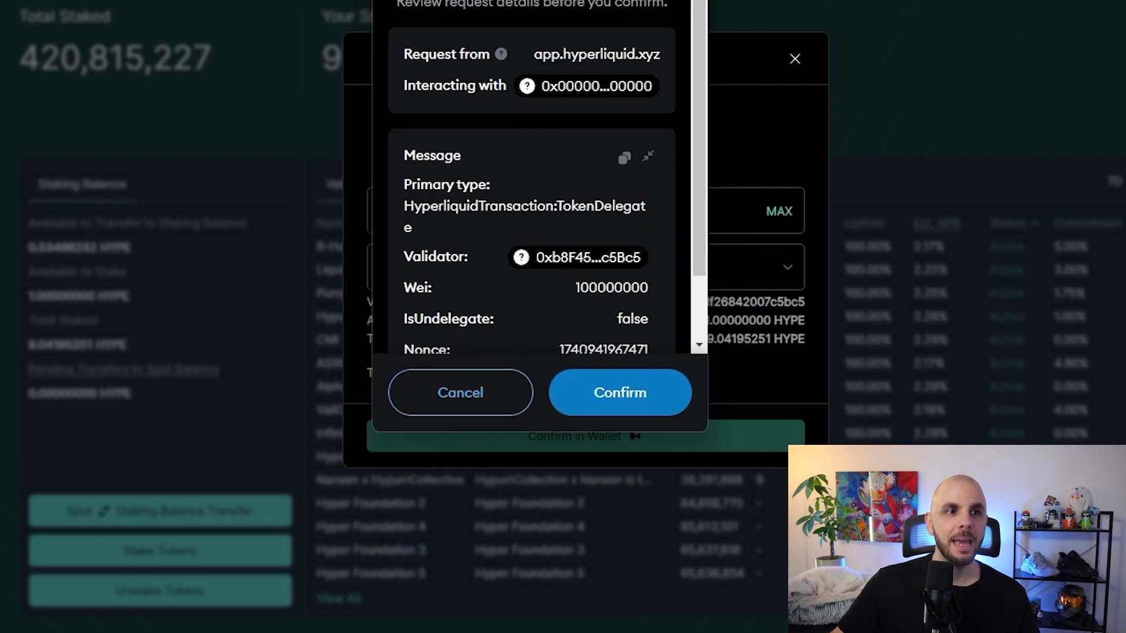
pyautogui.click(637, 410)
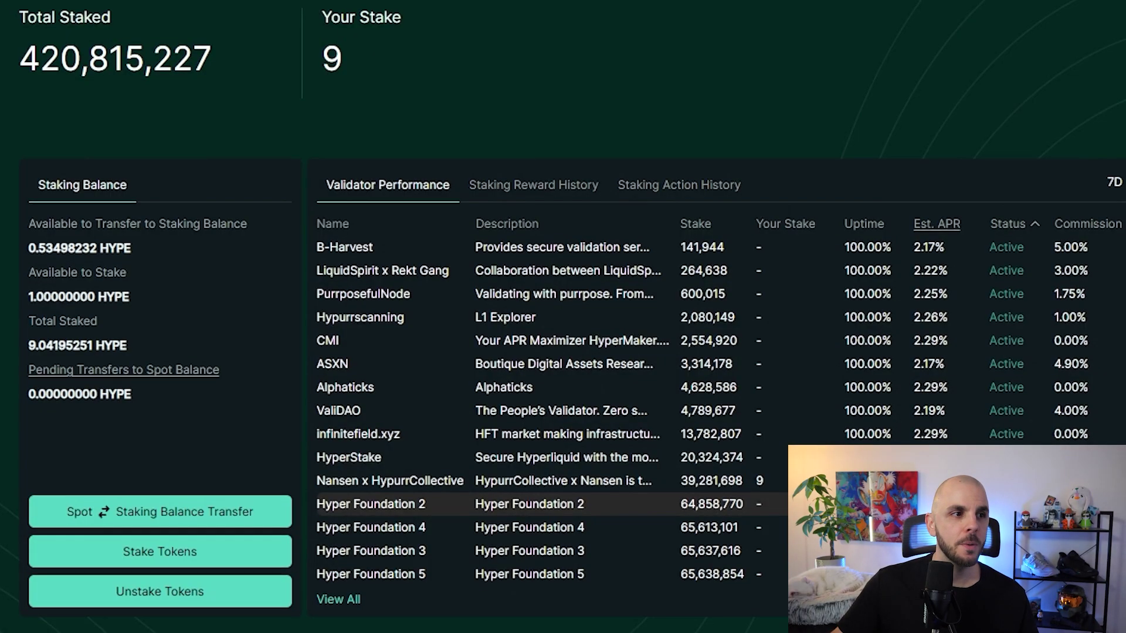
pyautogui.scroll(2, 542, 229)
pyautogui.scroll(4, 543, 229)
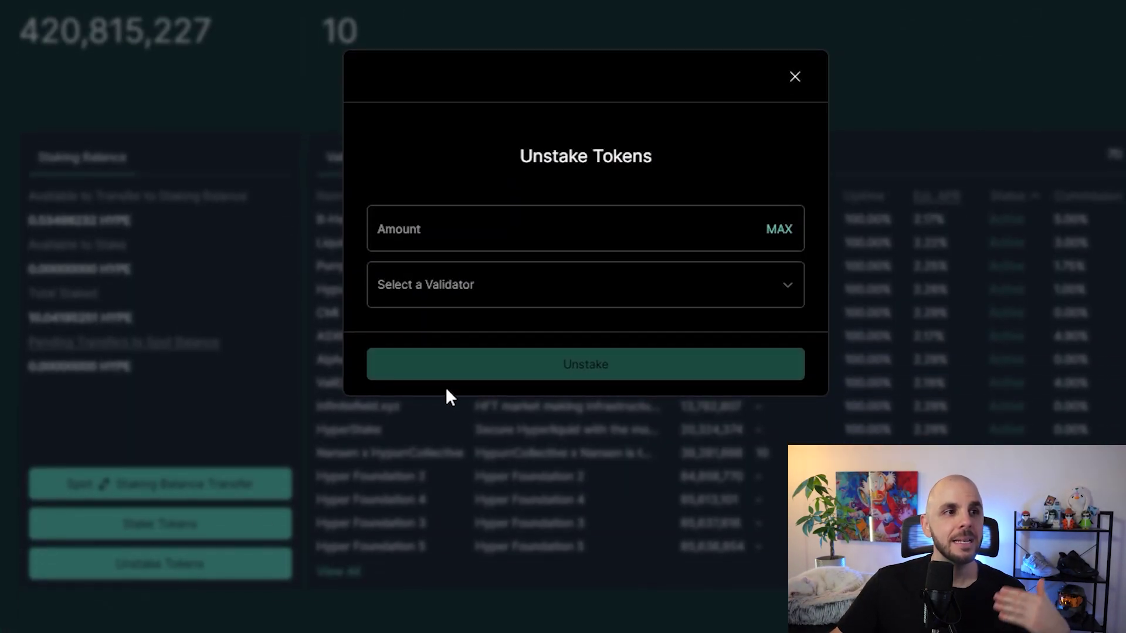
pyautogui.click(784, 280)
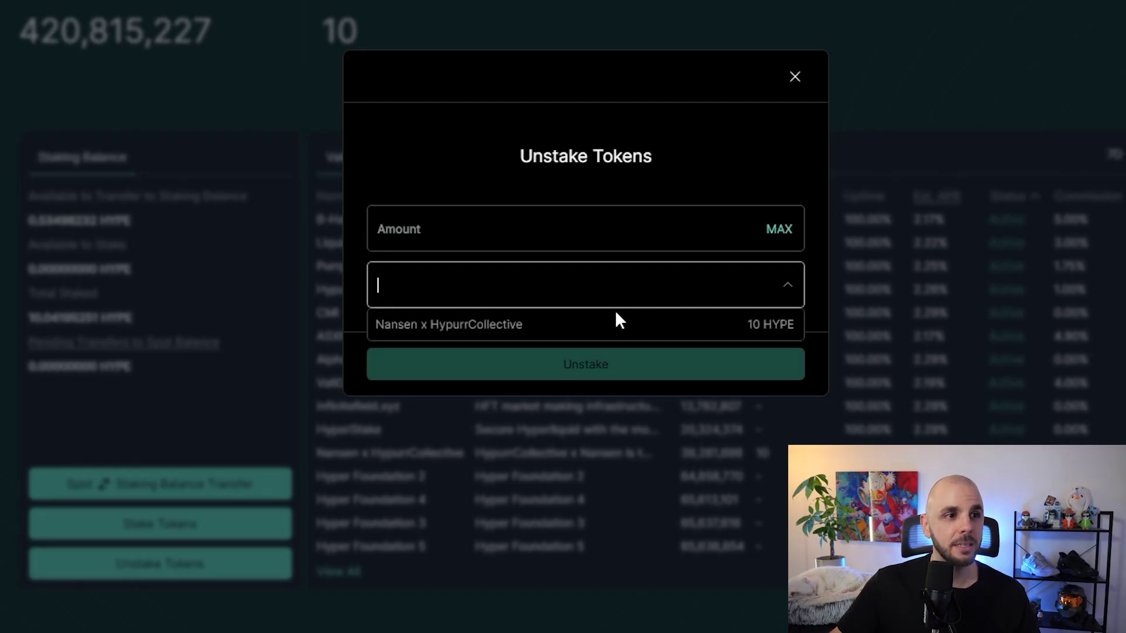
pyautogui.click(615, 320)
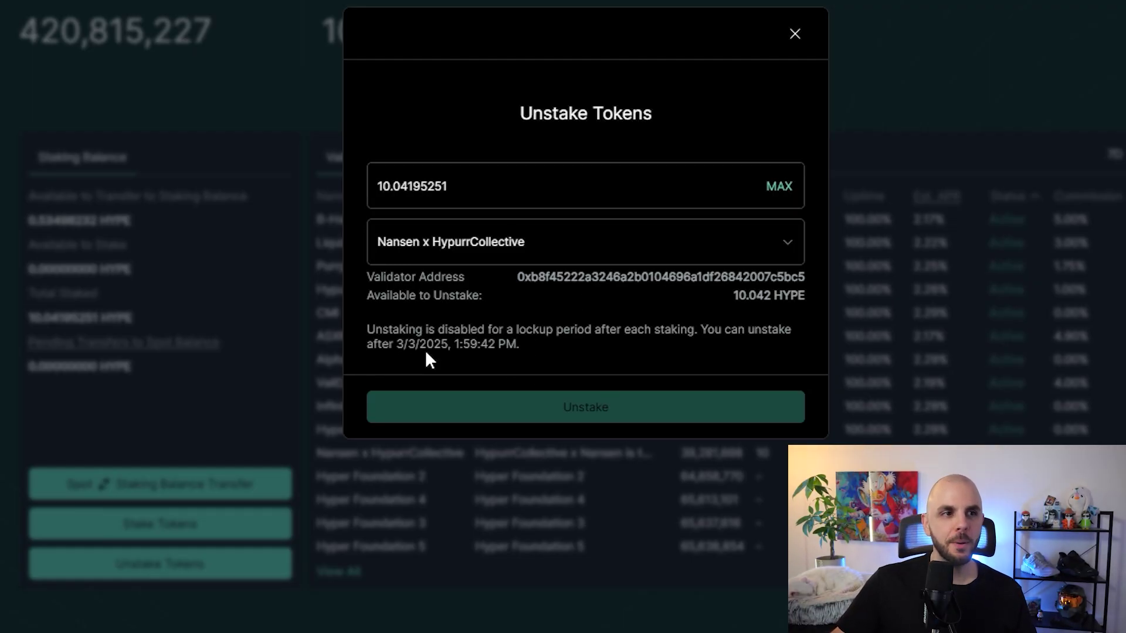
pyautogui.click(795, 36)
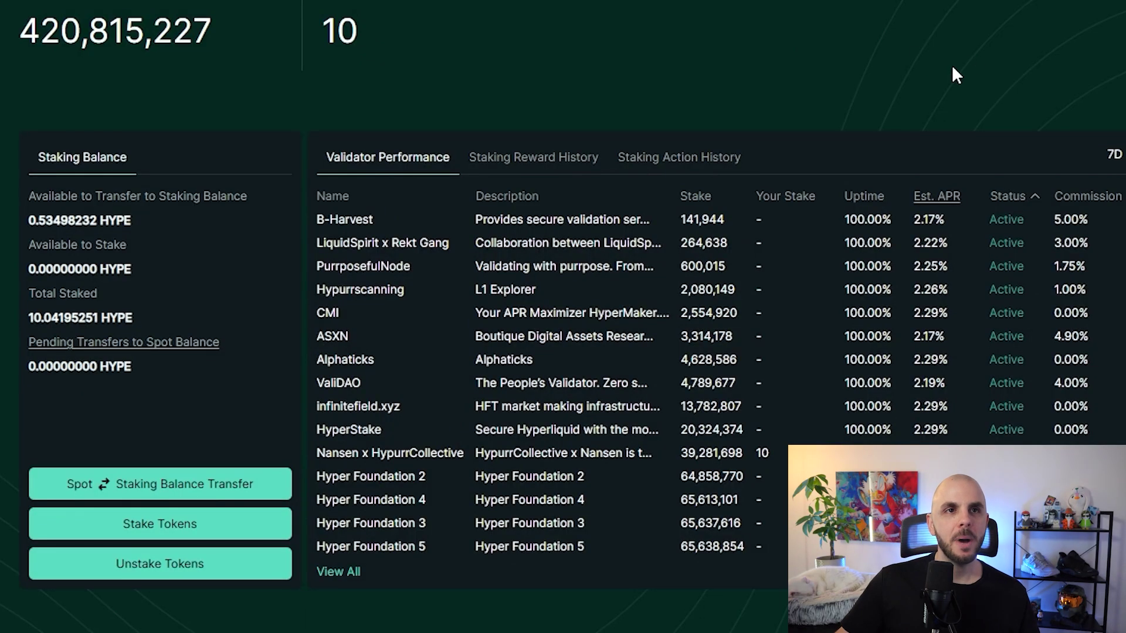